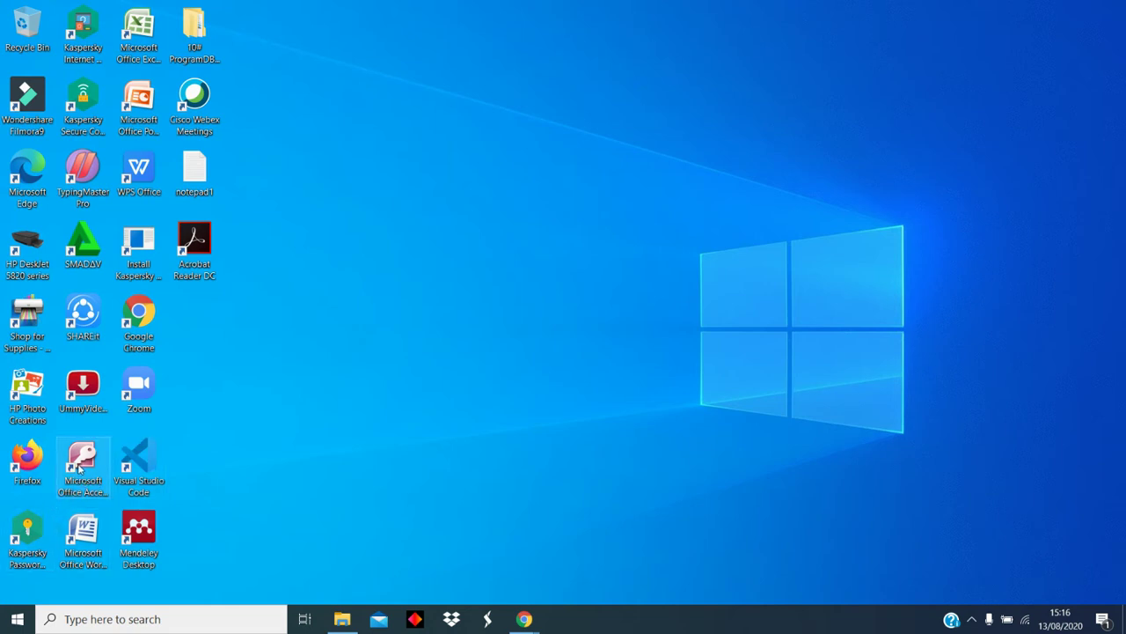
Open Microsoft Access and start a new blank database with the file name Penjualan Barang
{"action": "left_click", "coordinate": [82, 473]}
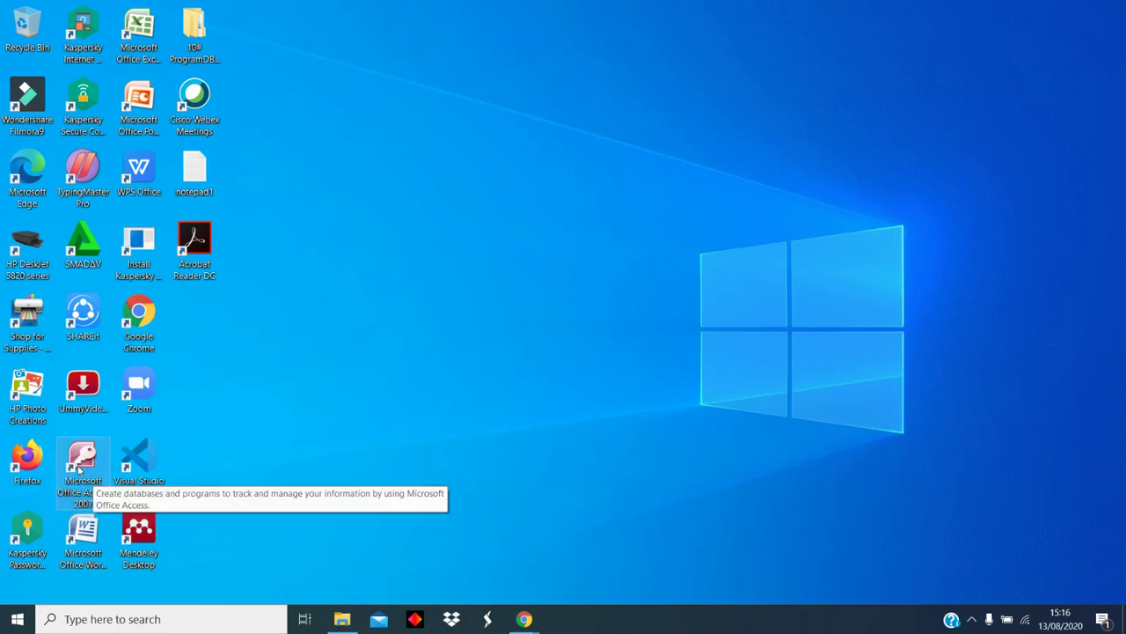
{"action": "double_click", "coordinate": [80, 469]}
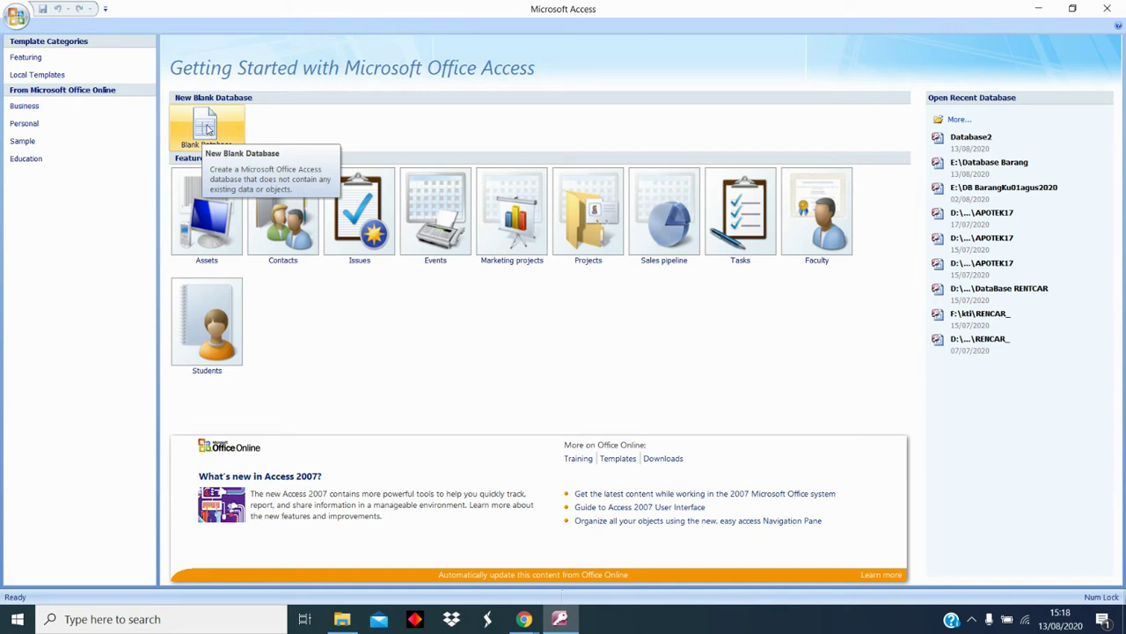
{"action": "left_click", "coordinate": [207, 130]}
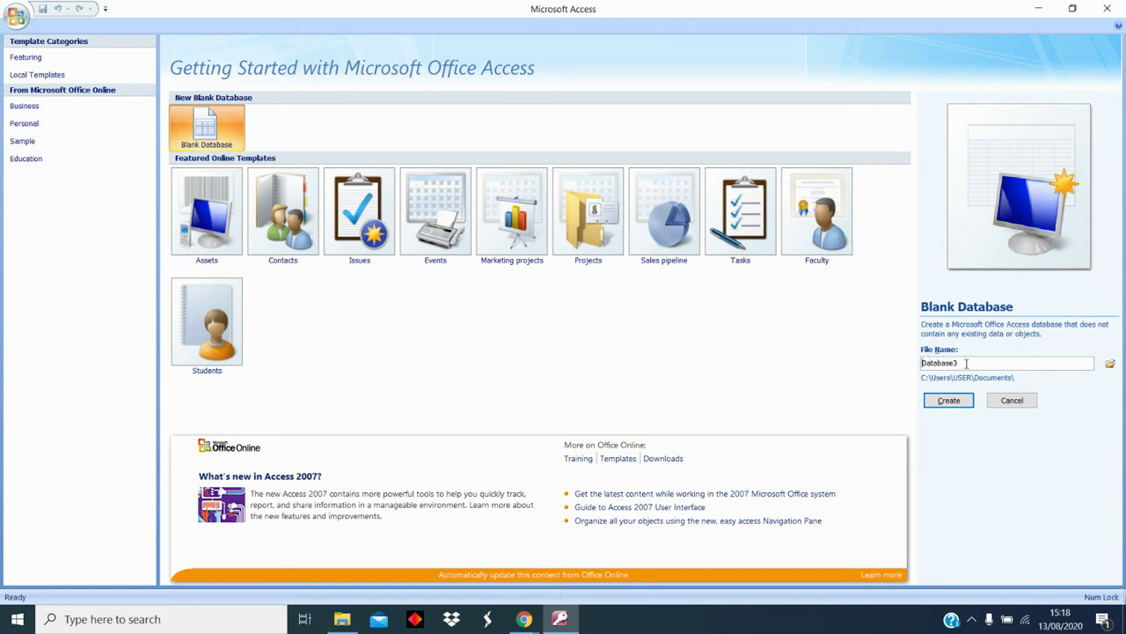
{"action": "left_click_drag", "start_coordinate": [968, 363], "coordinate": [874, 366]}
{"action": "type", "text": "B"}
{"action": "type", "text": "Pen"}
{"action": "type", "text": "jualan"}
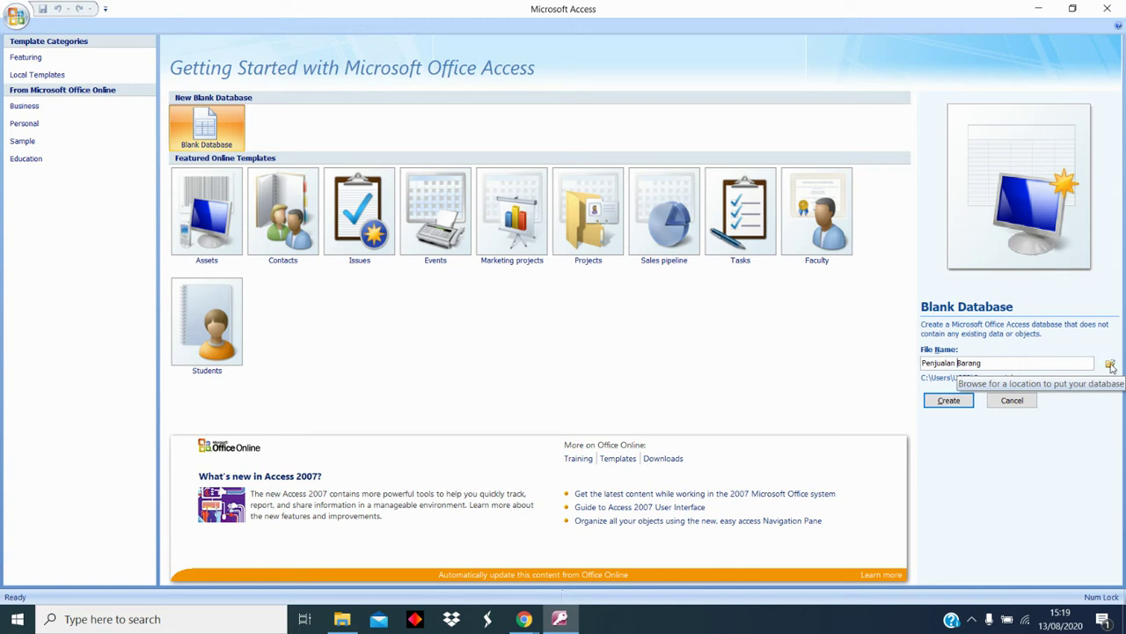
Set the database's save location to the omenTM-2 (E:) drive and create the database
{"action": "left_click", "coordinate": [1110, 366]}
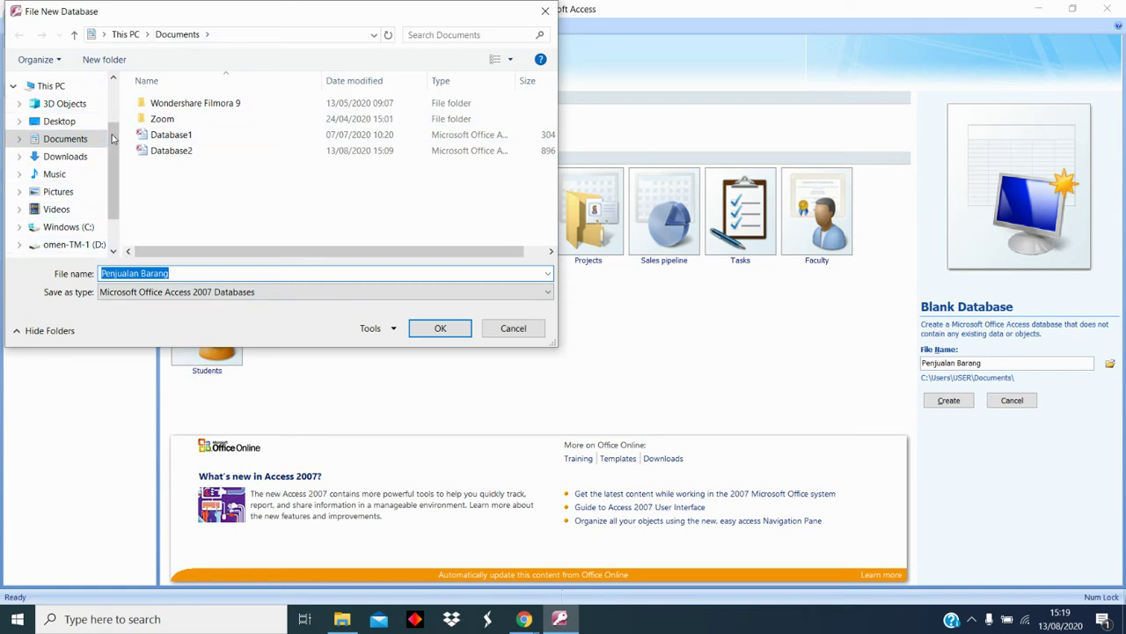
{"action": "scroll", "coordinate": [111, 138], "scroll_direction": "down", "scroll_amount": 2}
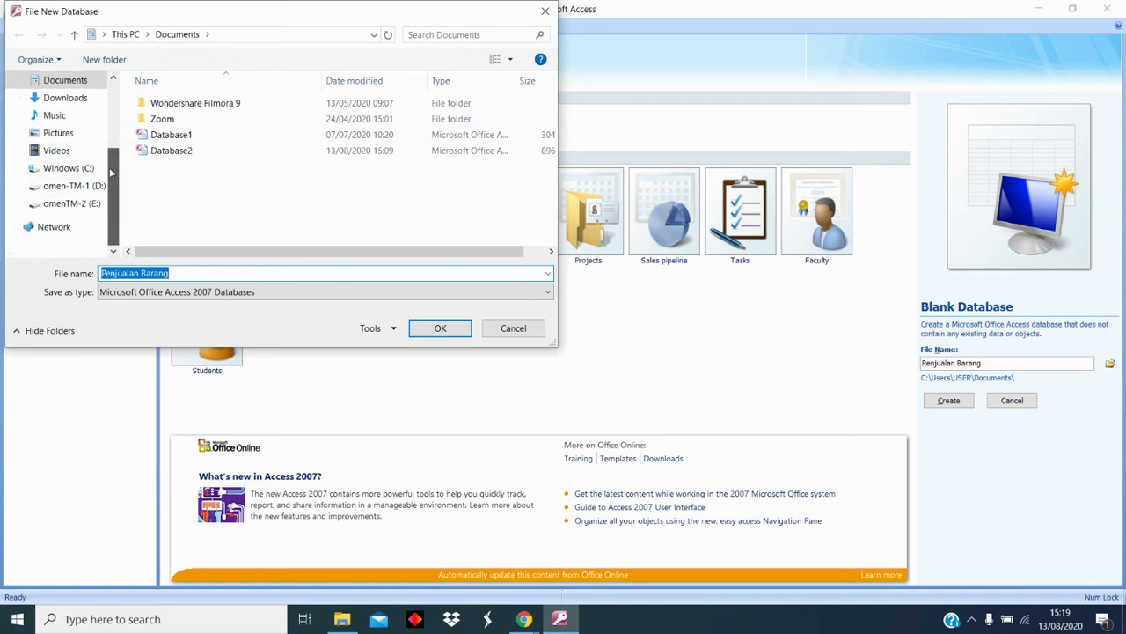
{"action": "left_click", "coordinate": [66, 207]}
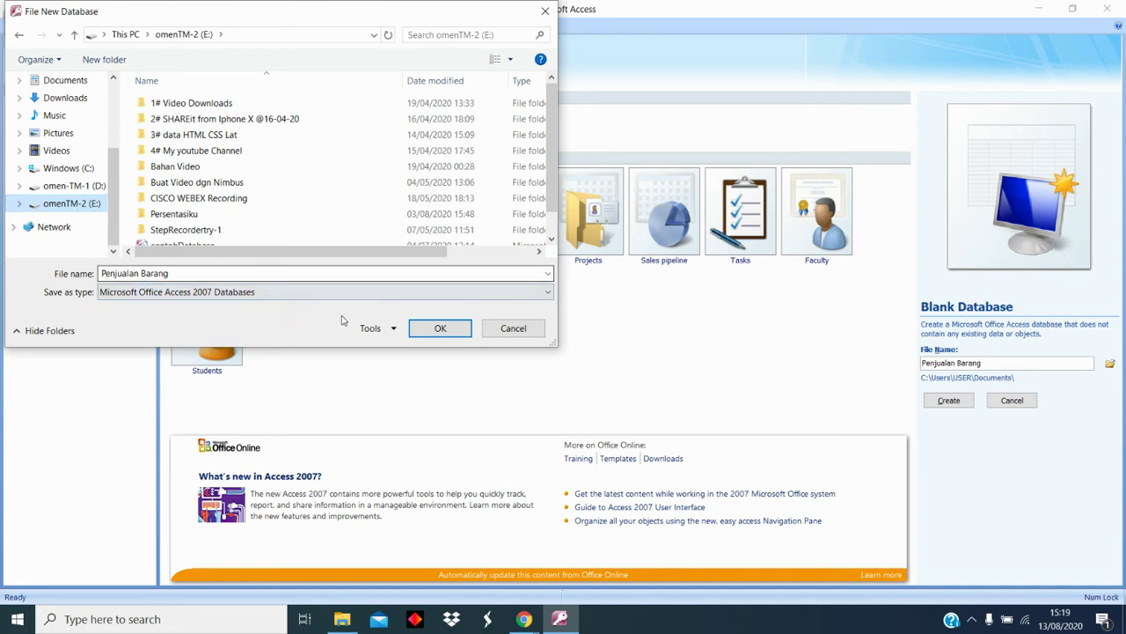
{"action": "left_click", "coordinate": [419, 331]}
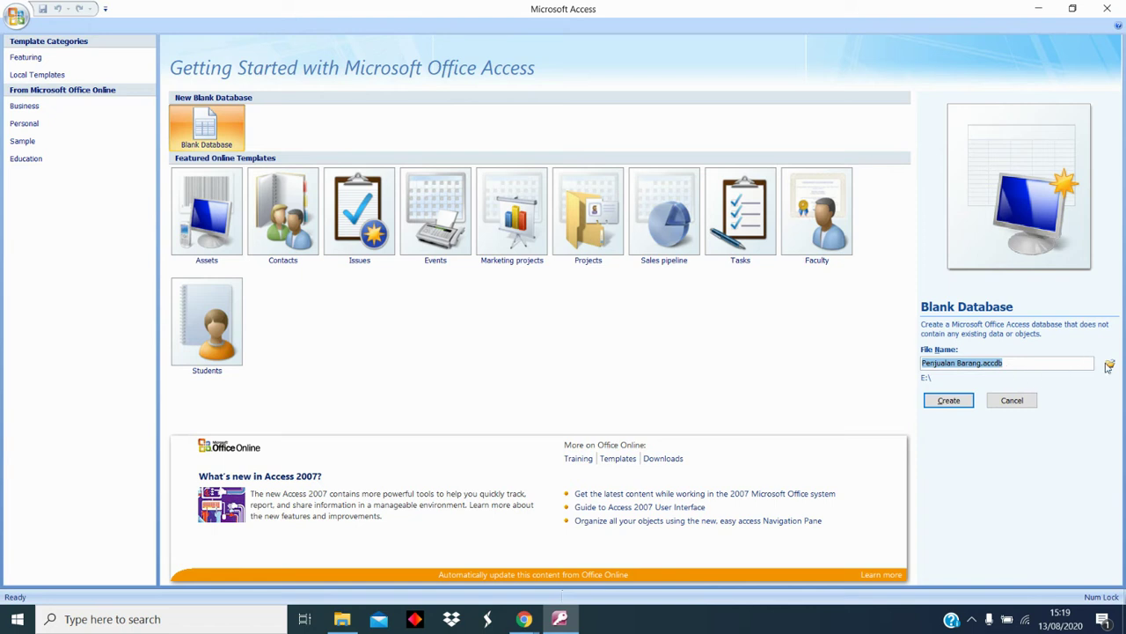
{"action": "left_click", "coordinate": [950, 404]}
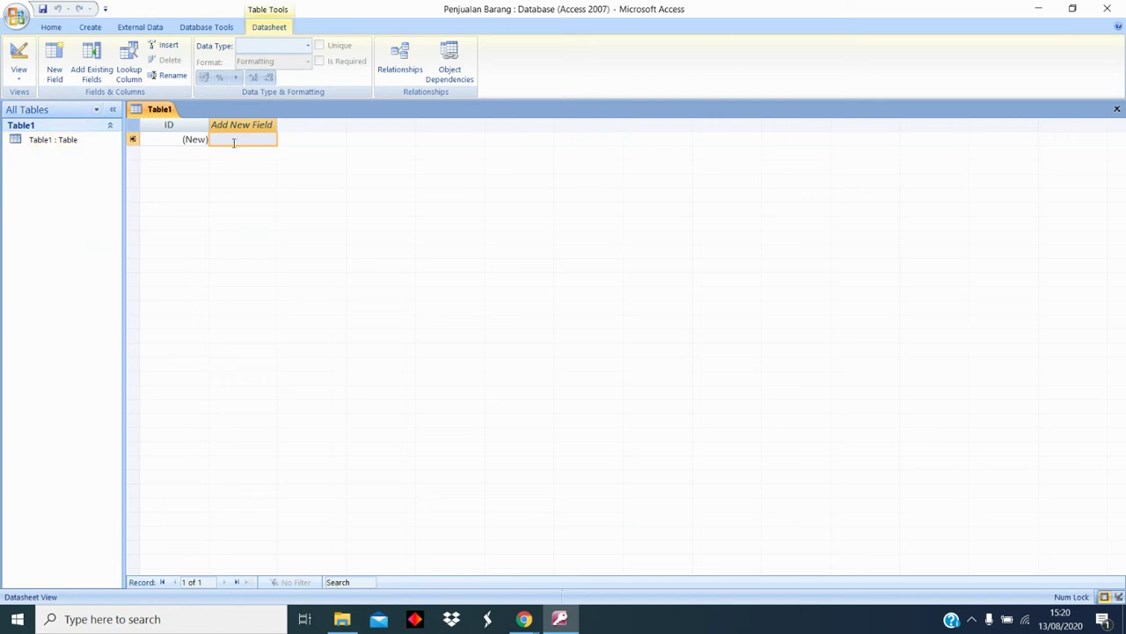
Close the default Table1 datasheet and create a new table in Design view
{"action": "right_click", "coordinate": [159, 113]}
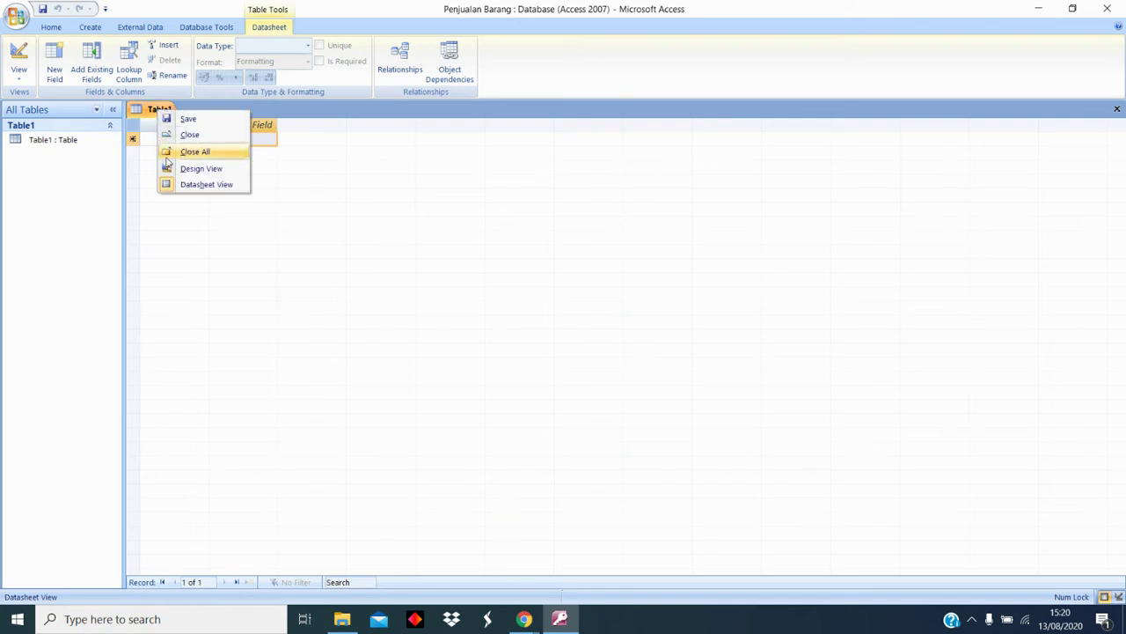
{"action": "left_click", "coordinate": [210, 137]}
{"action": "left_click", "coordinate": [211, 138]}
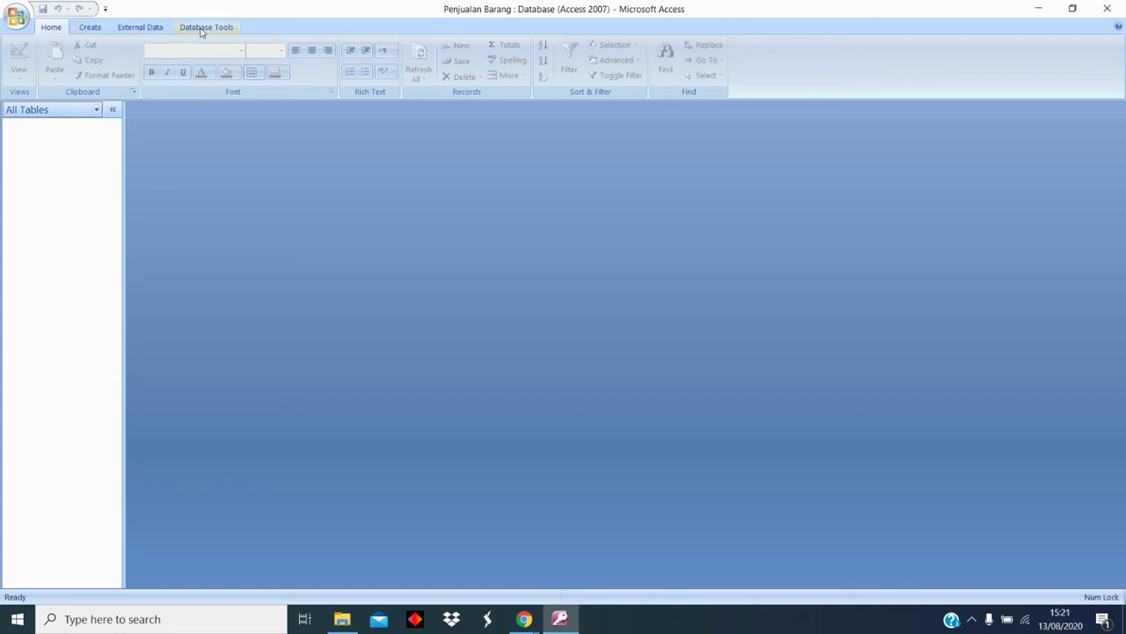
{"action": "left_click", "coordinate": [91, 30]}
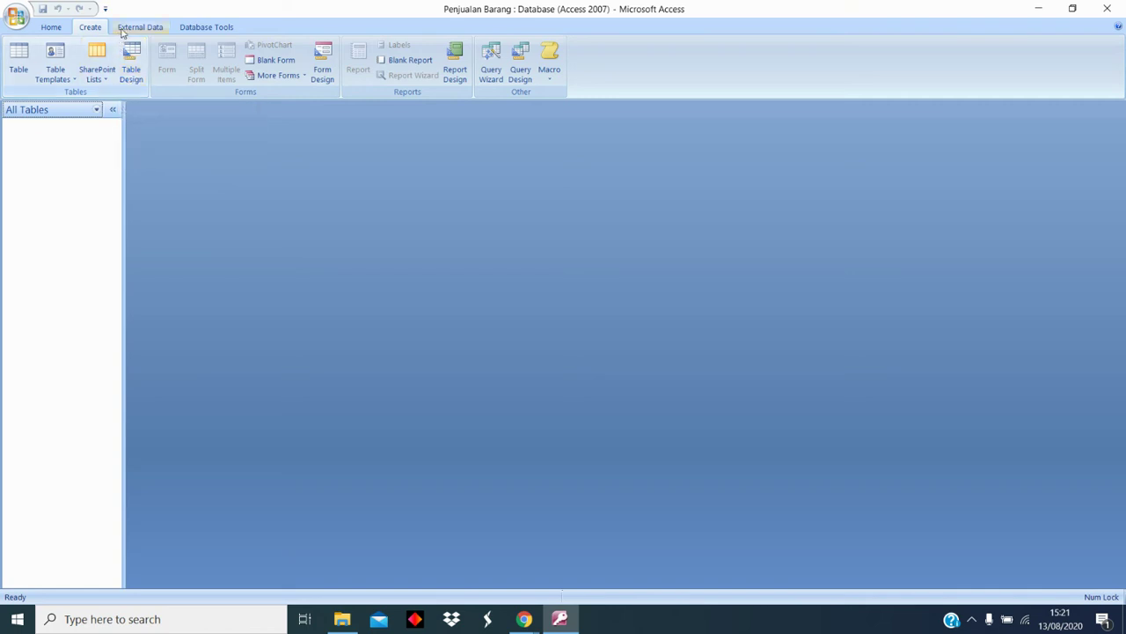
{"action": "left_click", "coordinate": [132, 79]}
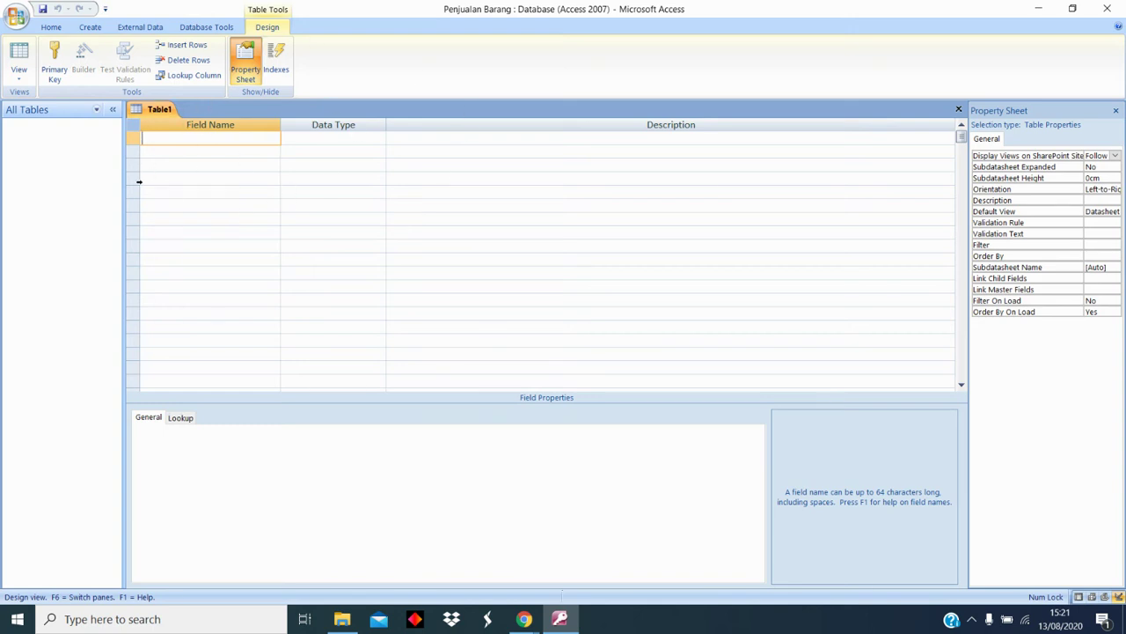
Try to save the empty table before any field is defined
{"action": "right_click", "coordinate": [153, 114]}
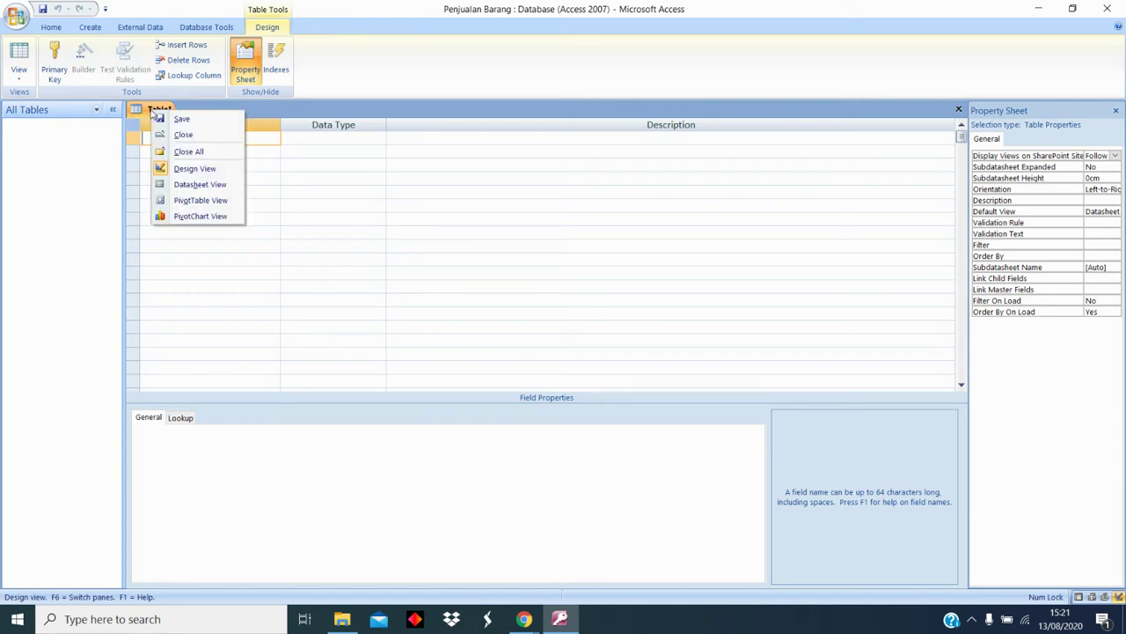
{"action": "left_click", "coordinate": [196, 121]}
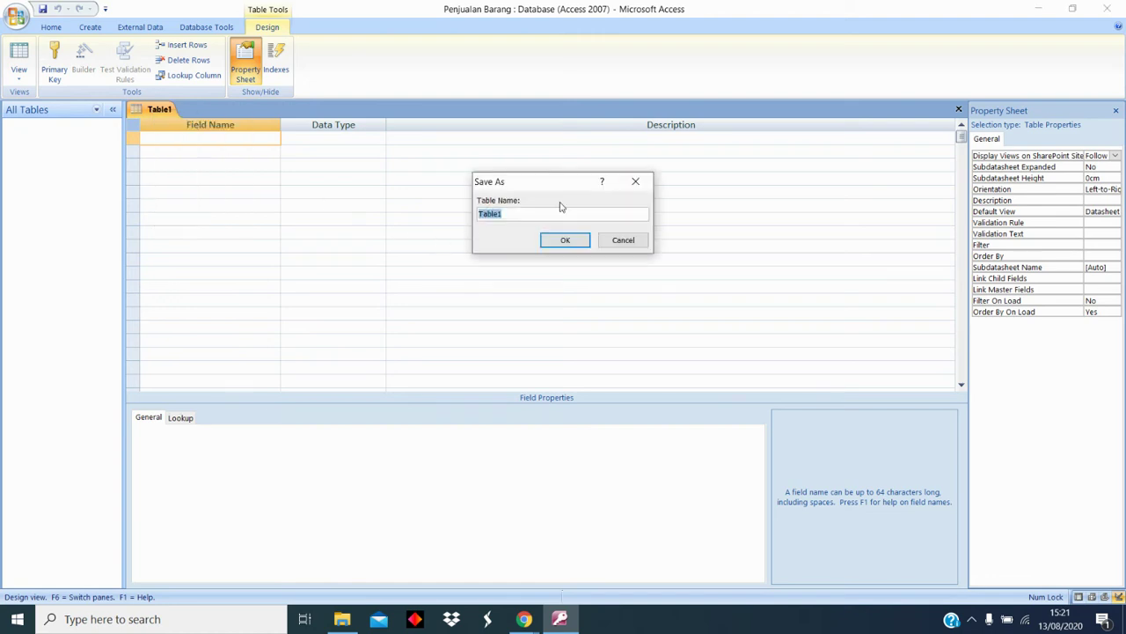
{"action": "key", "text": "BackSpace"}
{"action": "left_click", "coordinate": [566, 241]}
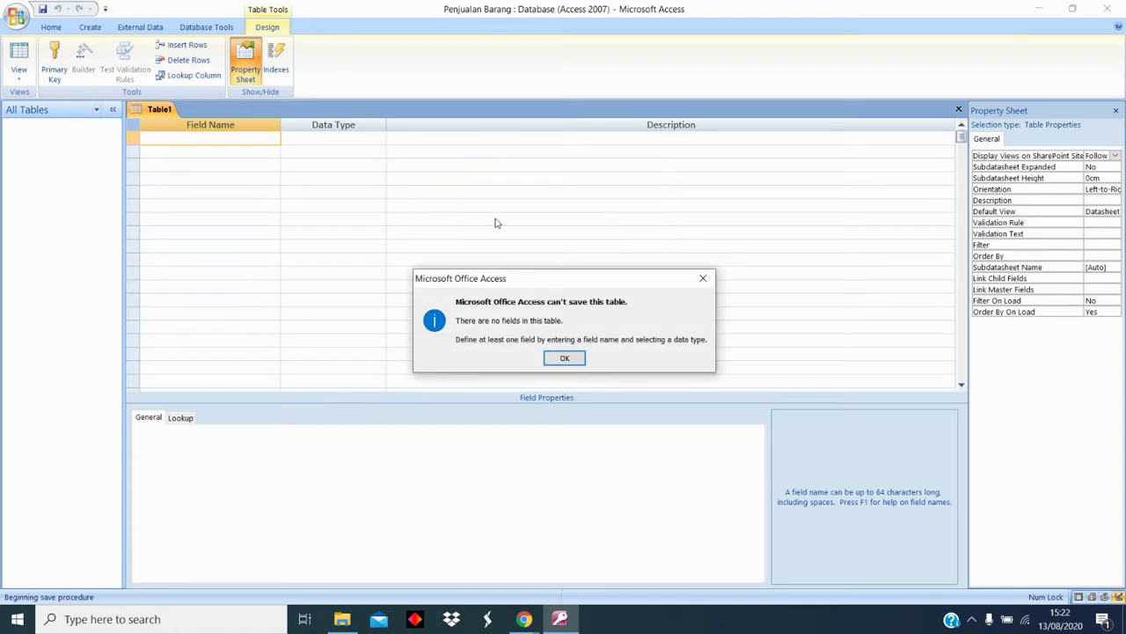
{"action": "left_click", "coordinate": [558, 354]}
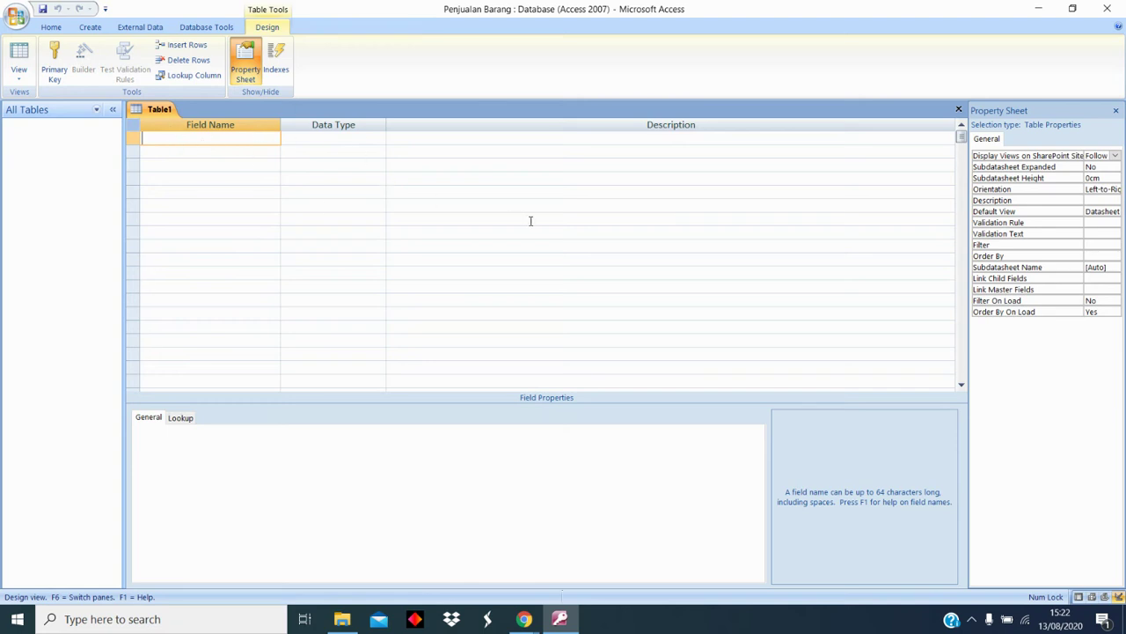
Add the first field, kodebrg, with the Text data type
{"action": "type", "text": "kodebrg"}
{"action": "left_click", "coordinate": [333, 137]}
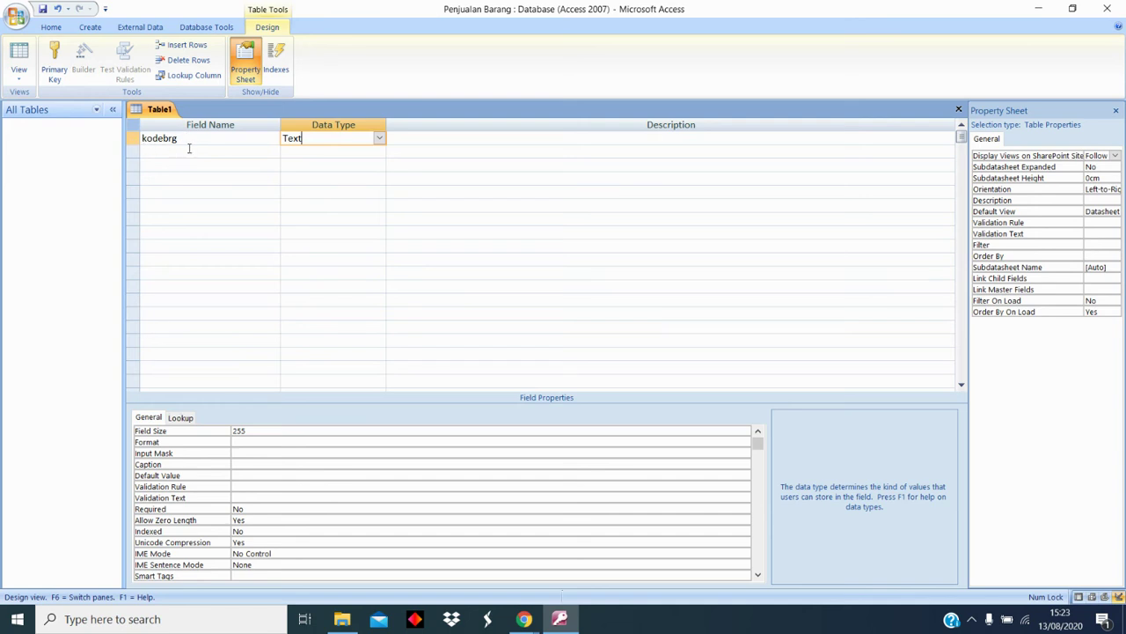
{"action": "left_click", "coordinate": [380, 141]}
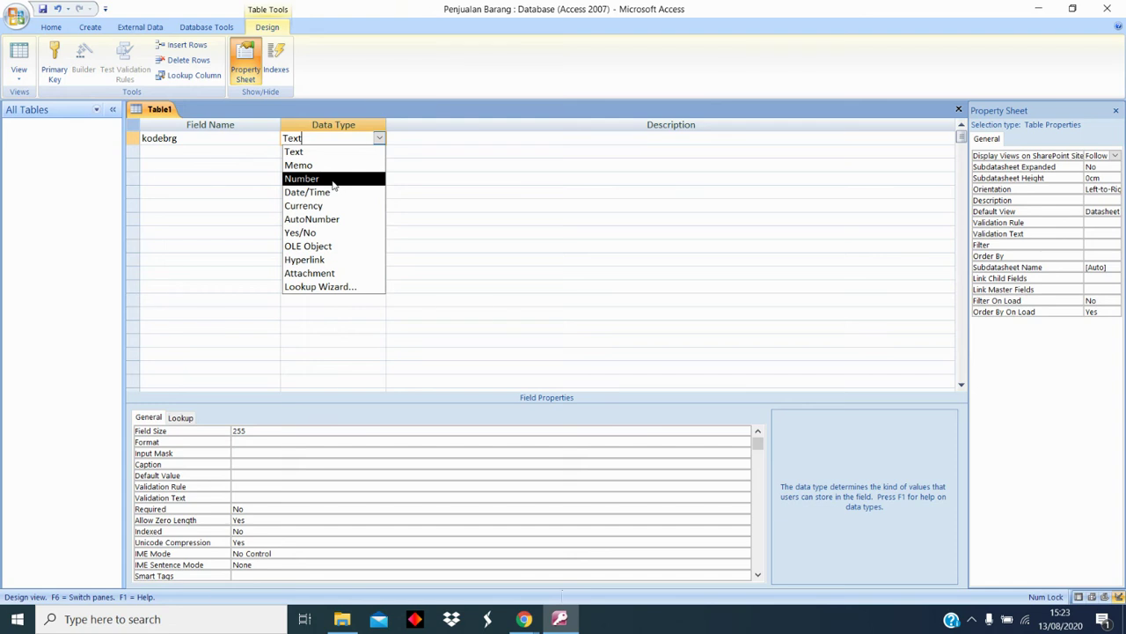
{"action": "left_click", "coordinate": [378, 140]}
{"action": "left_click", "coordinate": [508, 138]}
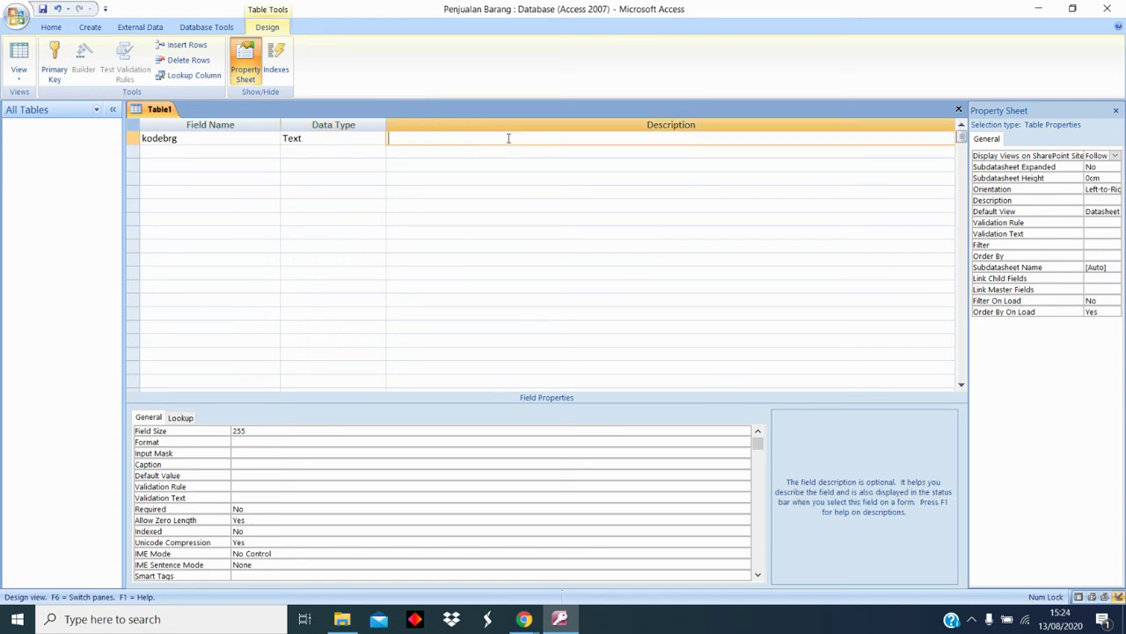
{"action": "type", "text": "KO"}
{"action": "key", "text": "BackSpace"}
{"action": "key", "text": "BackSpace"}
Set the caption of the kodebrg field to "Kode Barang"
{"action": "left_click", "coordinate": [247, 466]}
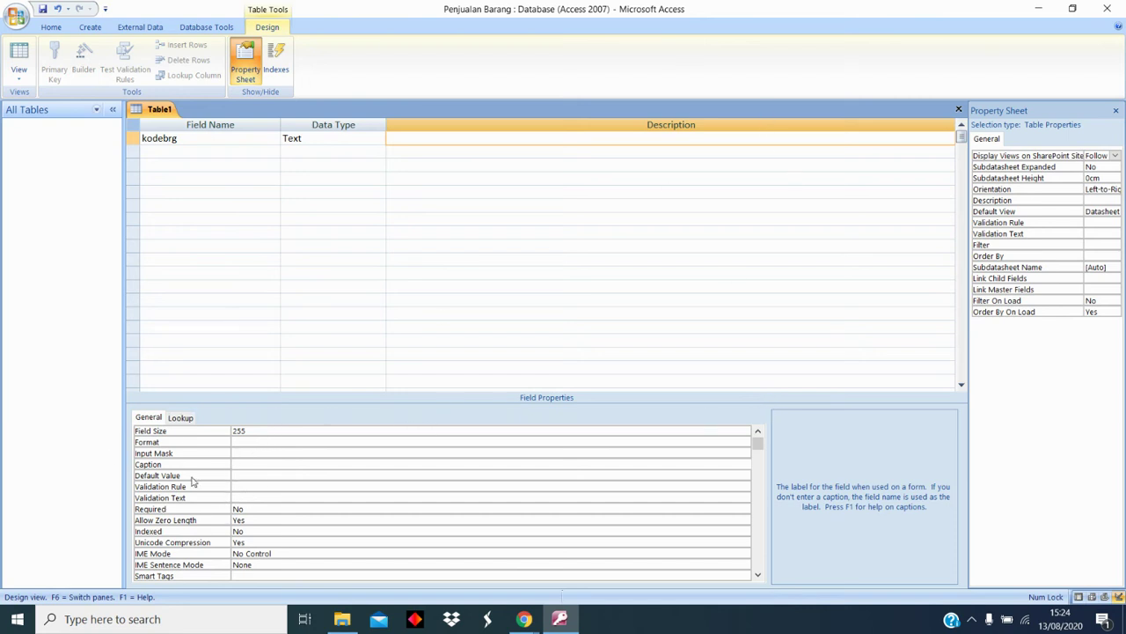
{"action": "left_click", "coordinate": [179, 419]}
{"action": "left_click", "coordinate": [146, 418]}
{"action": "left_click", "coordinate": [254, 463]}
{"action": "type", "text": "Kode Barang"}
Set the field size of kodebrg to 50
{"action": "left_click", "coordinate": [252, 432]}
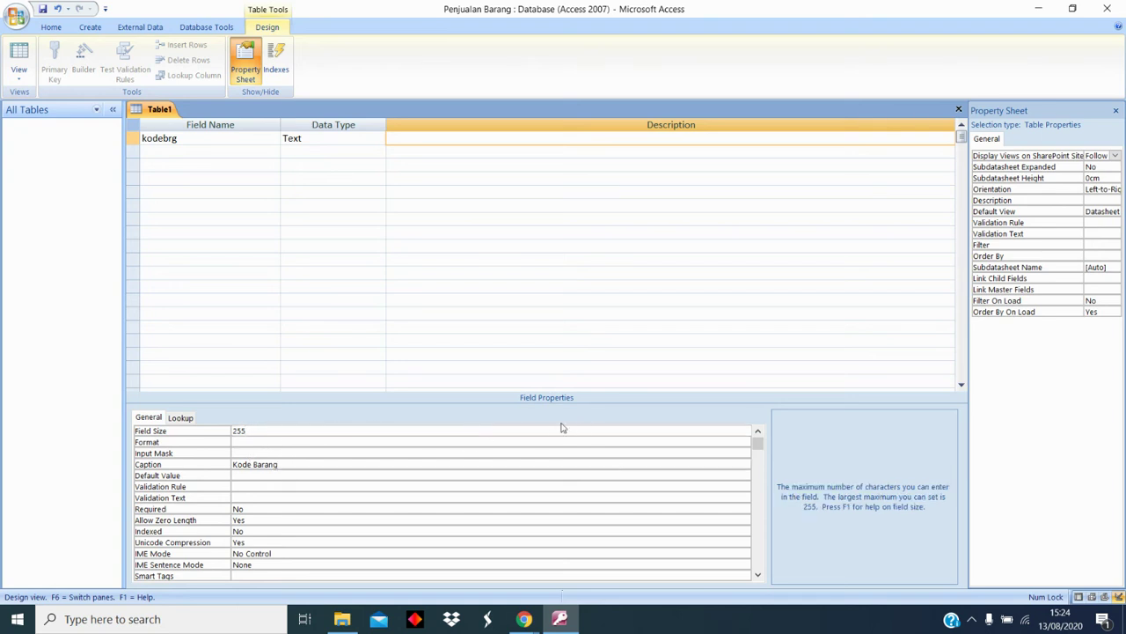
{"action": "double_click", "coordinate": [238, 430]}
{"action": "left_click", "coordinate": [272, 430]}
{"action": "key", "text": "BackSpace"}
{"action": "key", "text": "BackSpace"}
{"action": "key", "text": "BackSpace"}
{"action": "type", "text": "50"}
Add a second field, namabrg, with the Text data type and the caption "Nama Barang"
{"action": "left_click", "coordinate": [168, 152]}
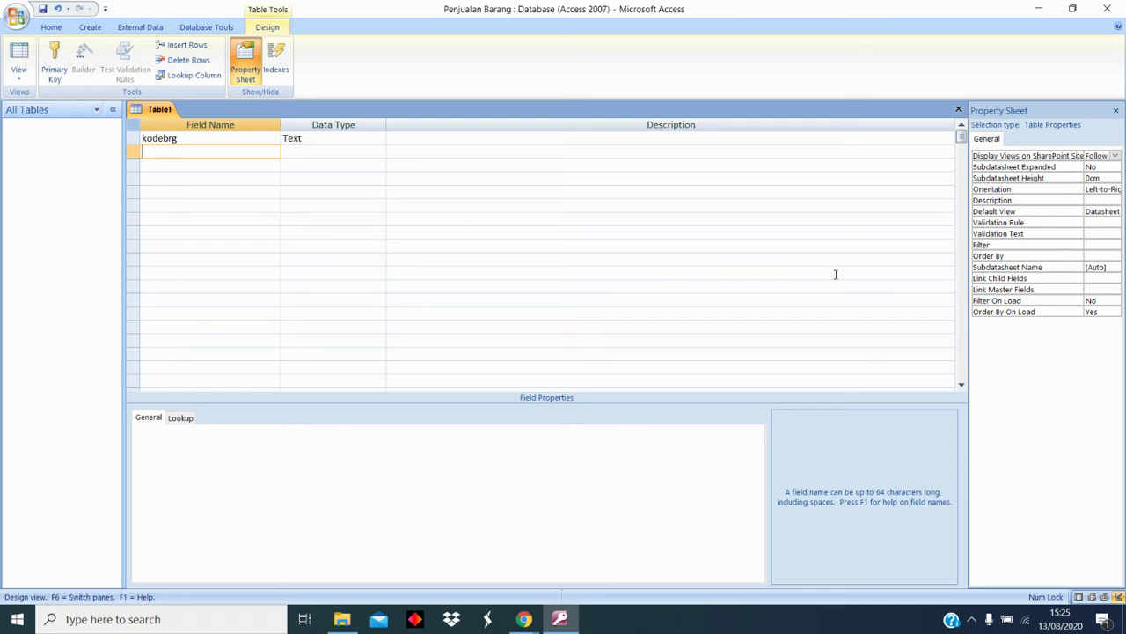
{"action": "type", "text": "namabrg"}
{"action": "left_click", "coordinate": [342, 153]}
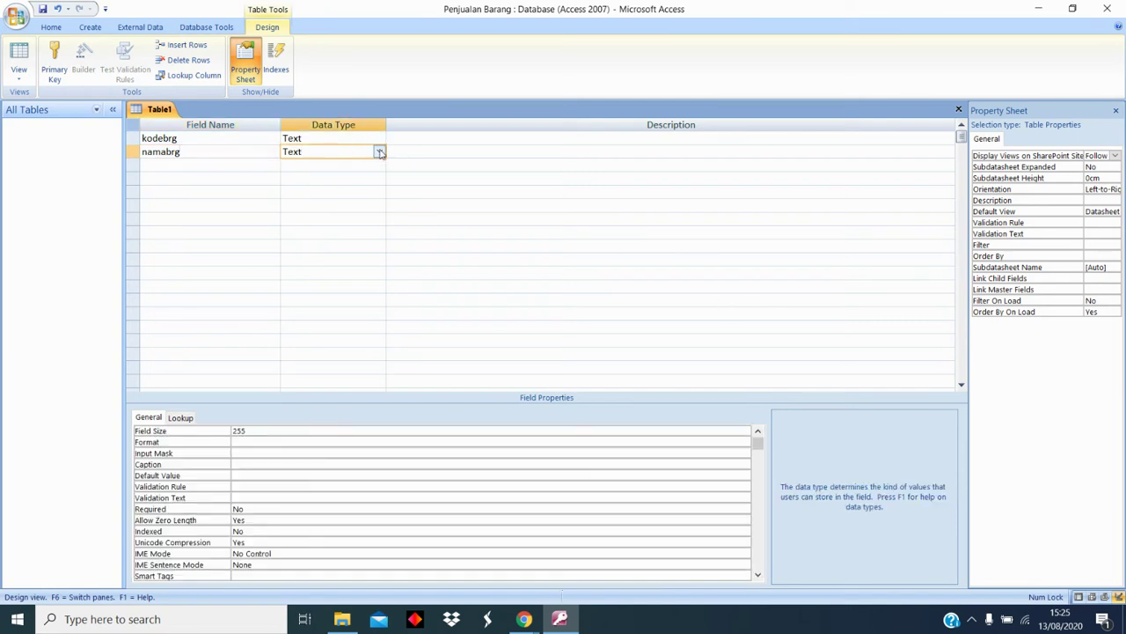
{"action": "left_click", "coordinate": [236, 464]}
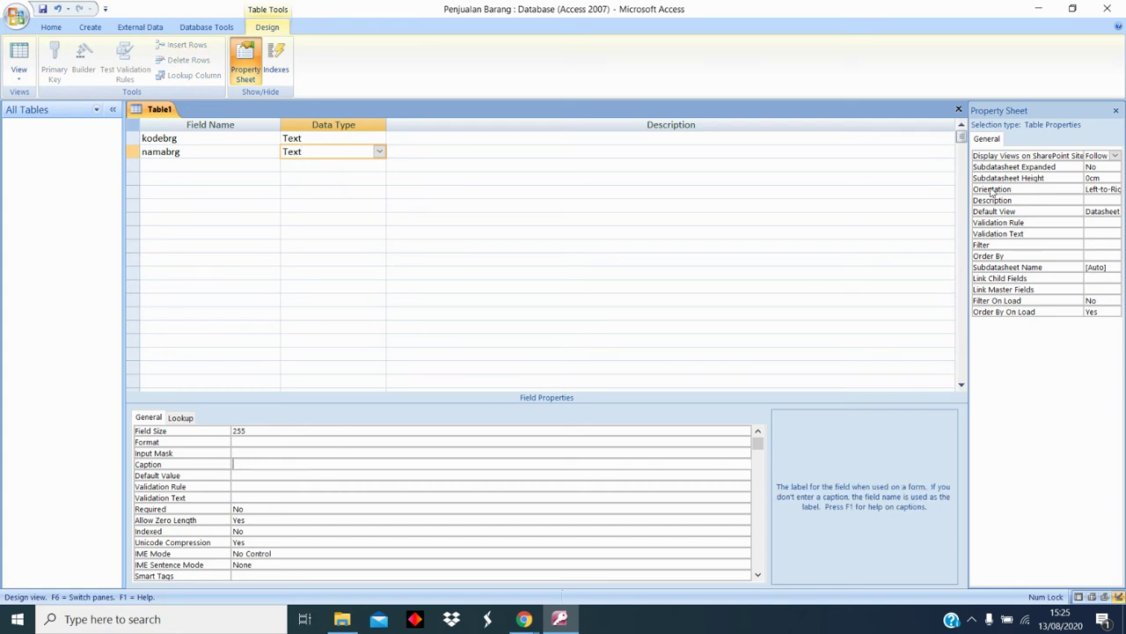
{"action": "type", "text": "Nama Barang"}
Set the field size of namabrg to 50
{"action": "left_click", "coordinate": [269, 440]}
{"action": "left_click", "coordinate": [251, 430]}
{"action": "left_click", "coordinate": [202, 431]}
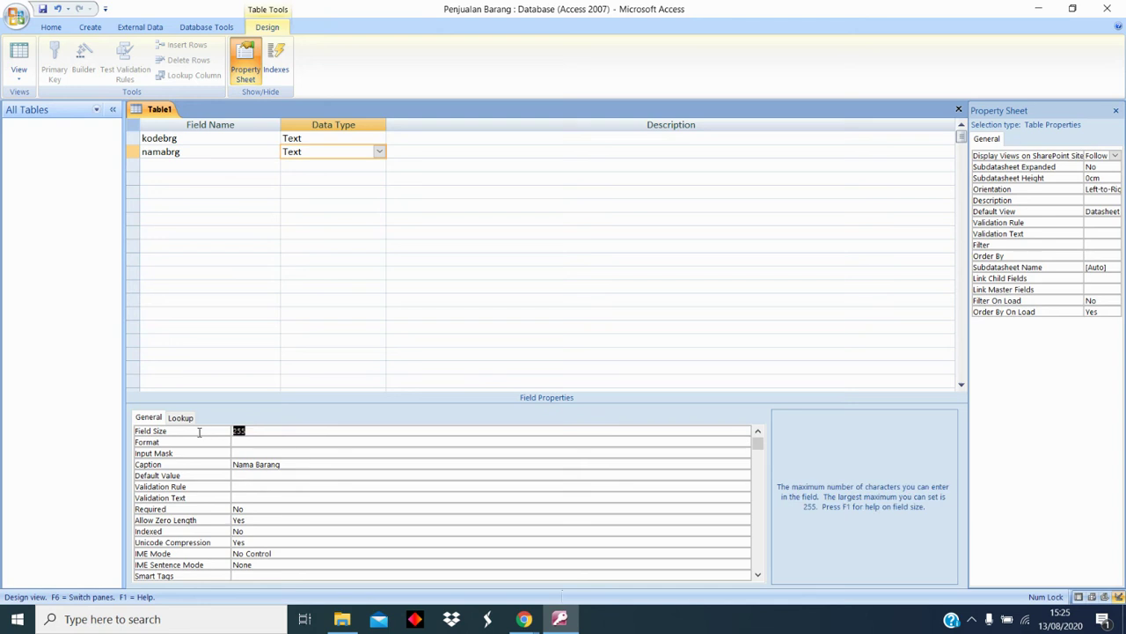
{"action": "type", "text": "50"}
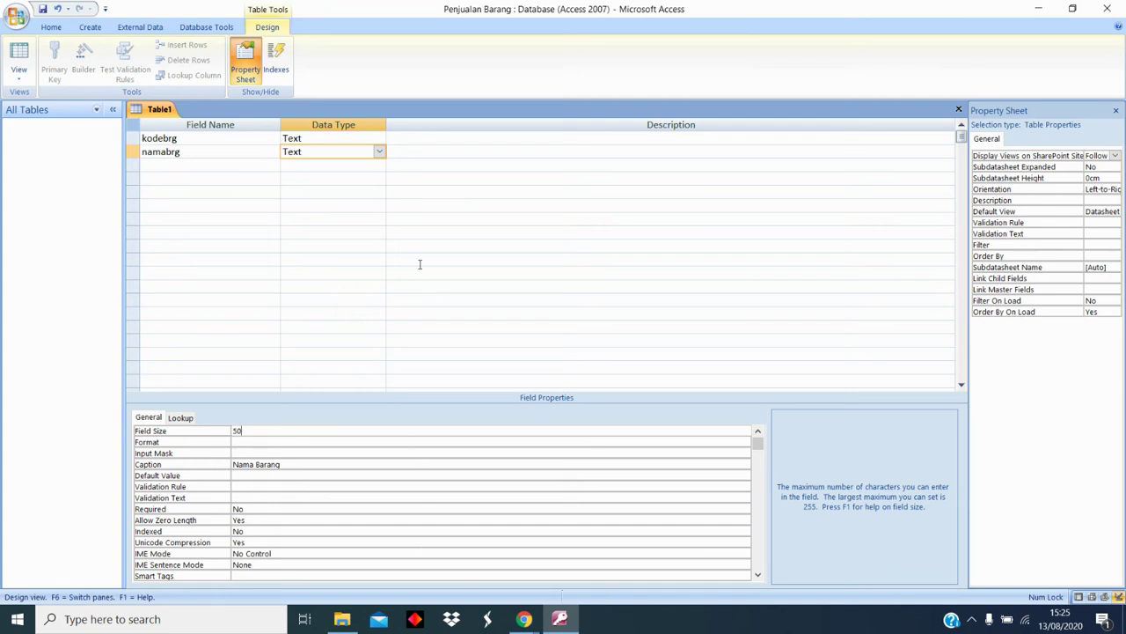
Add a third field, hargabrg, with the Currency data type
{"action": "left_click", "coordinate": [166, 166]}
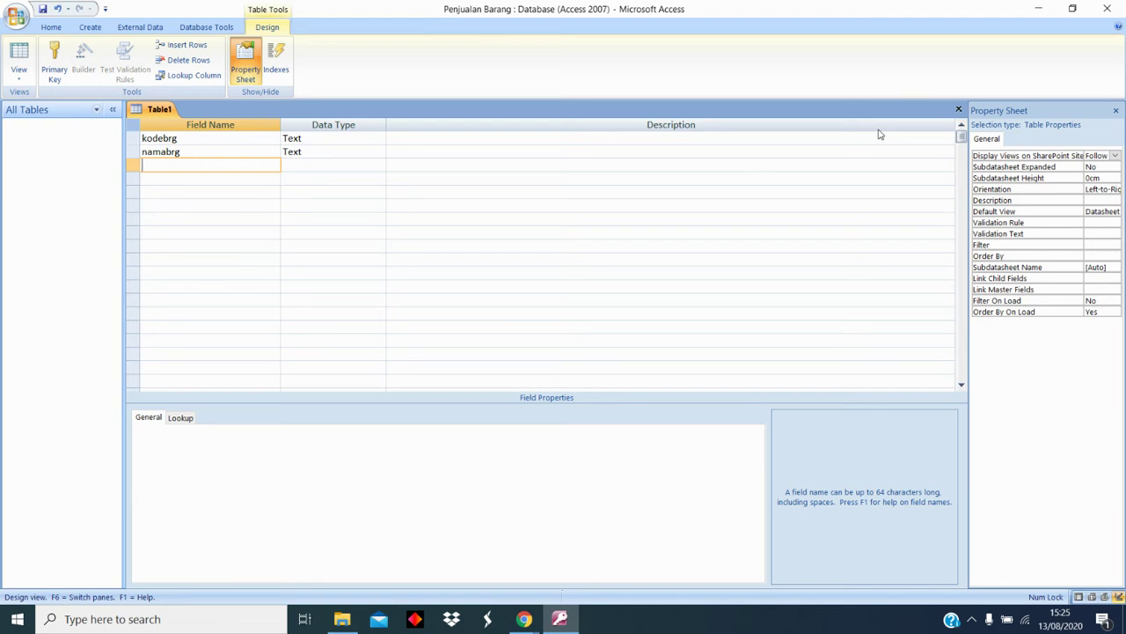
{"action": "type", "text": "hargabrg"}
{"action": "left_click", "coordinate": [336, 165]}
{"action": "left_click", "coordinate": [380, 167]}
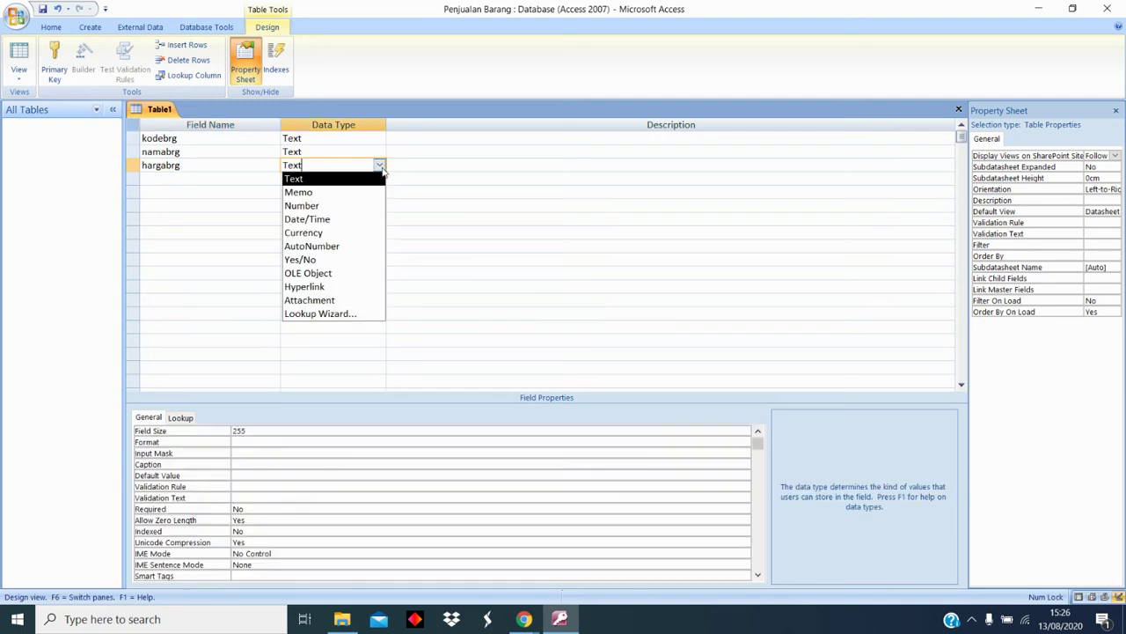
{"action": "left_click", "coordinate": [333, 233]}
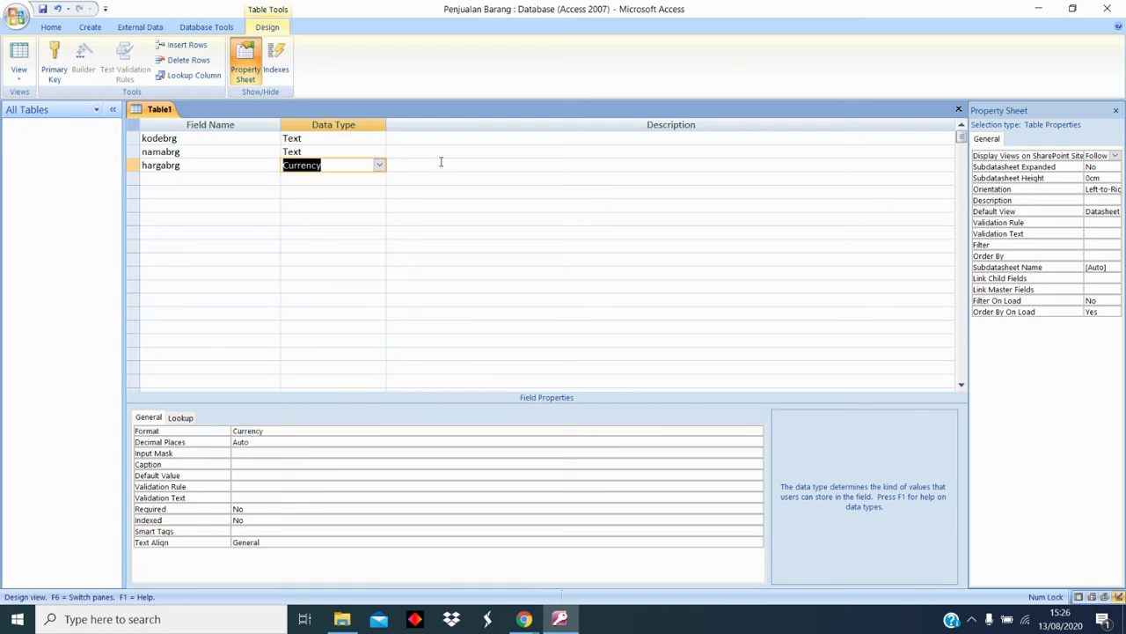
Add a fourth field, jumlahbrg, with the Number data type
{"action": "left_click", "coordinate": [190, 181]}
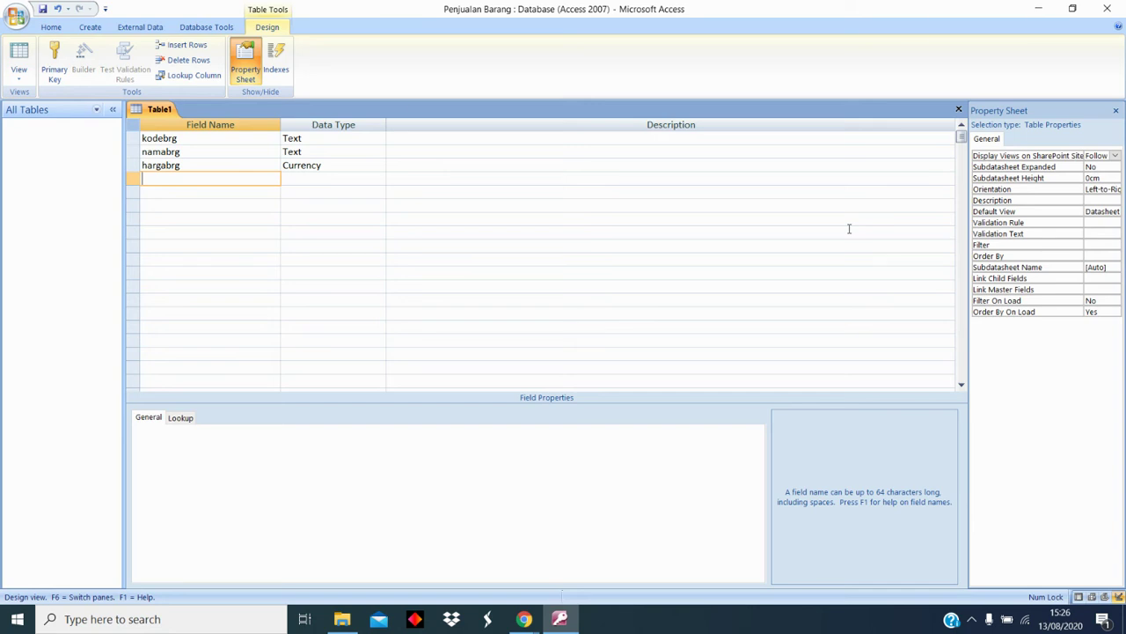
{"action": "type", "text": "jumlahbrg"}
{"action": "left_click", "coordinate": [349, 179]}
{"action": "left_click", "coordinate": [378, 178]}
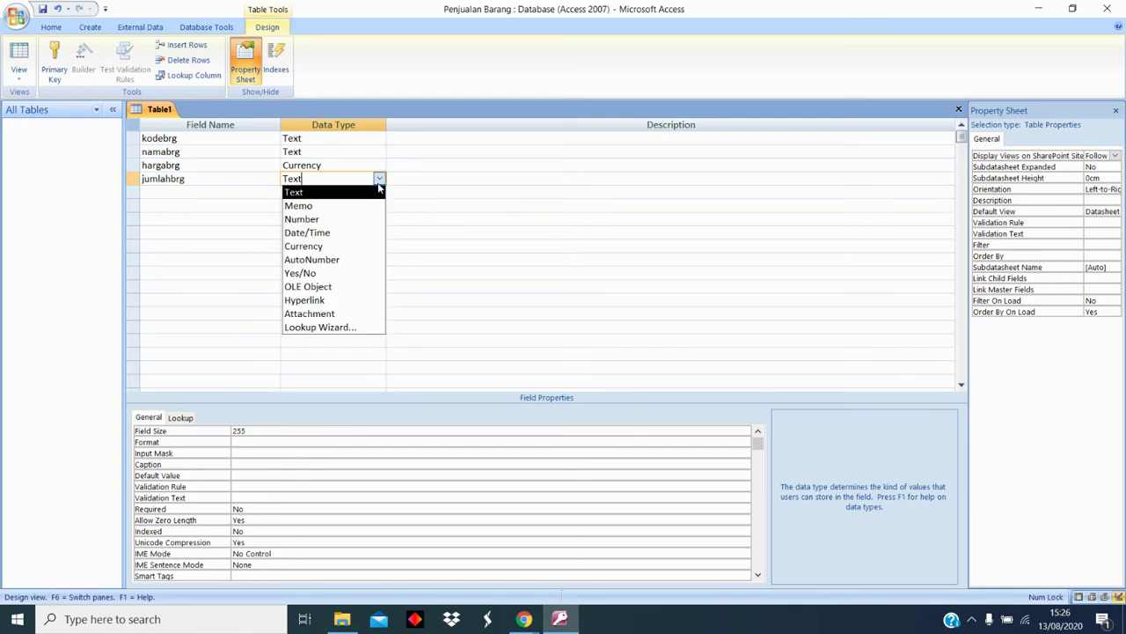
{"action": "left_click", "coordinate": [337, 217]}
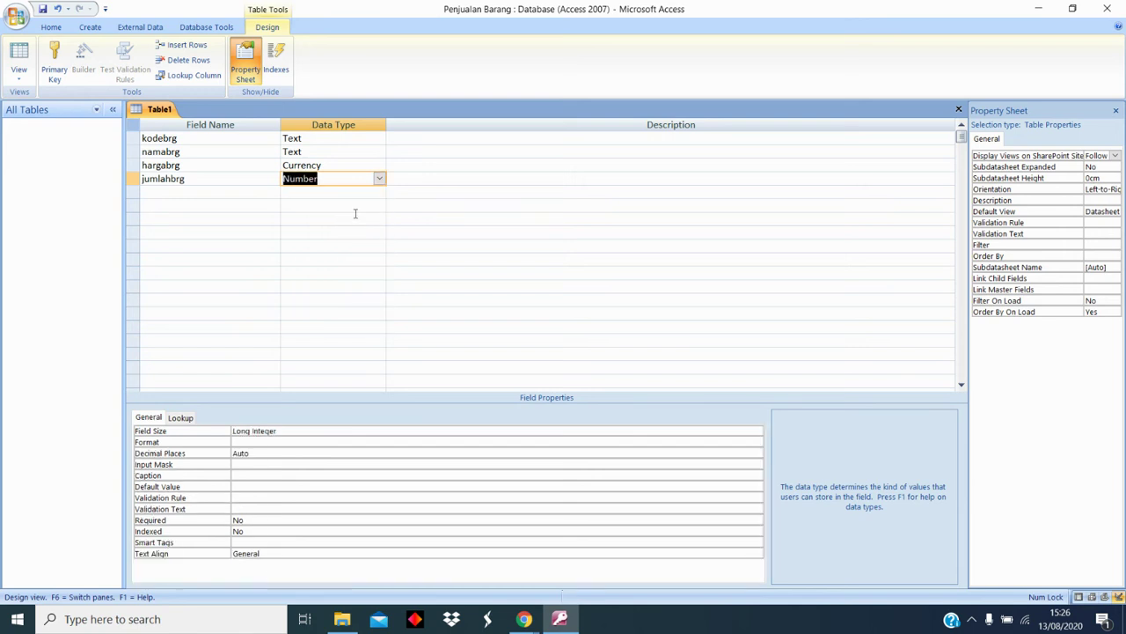
Set the caption of the hargabrg field to "Harga Barang"
{"action": "left_click", "coordinate": [345, 166]}
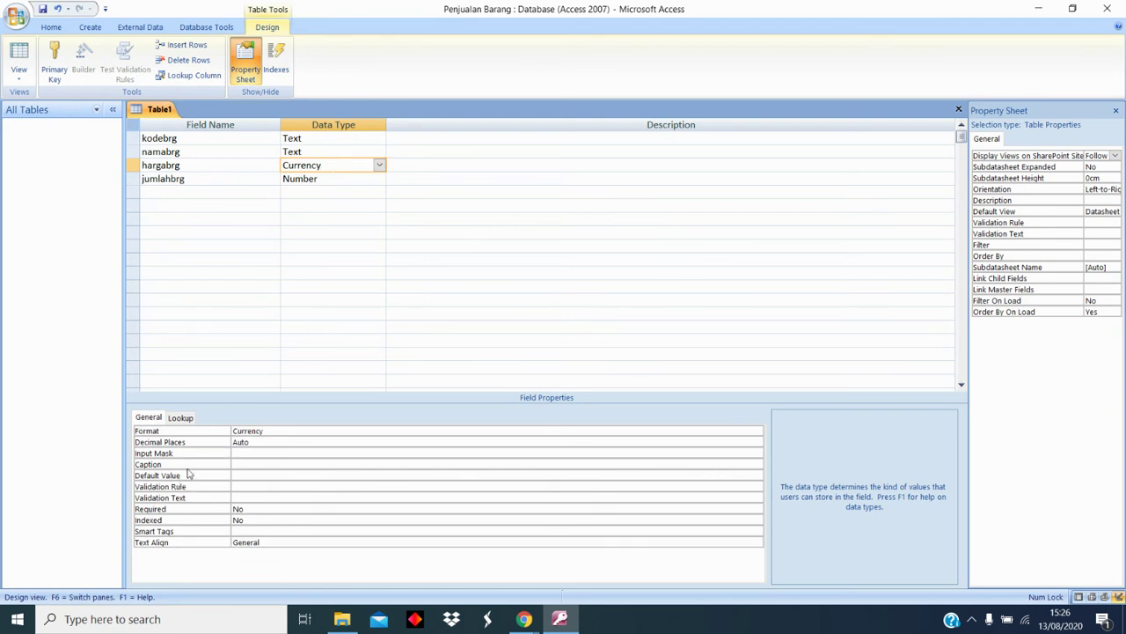
{"action": "left_click", "coordinate": [239, 463]}
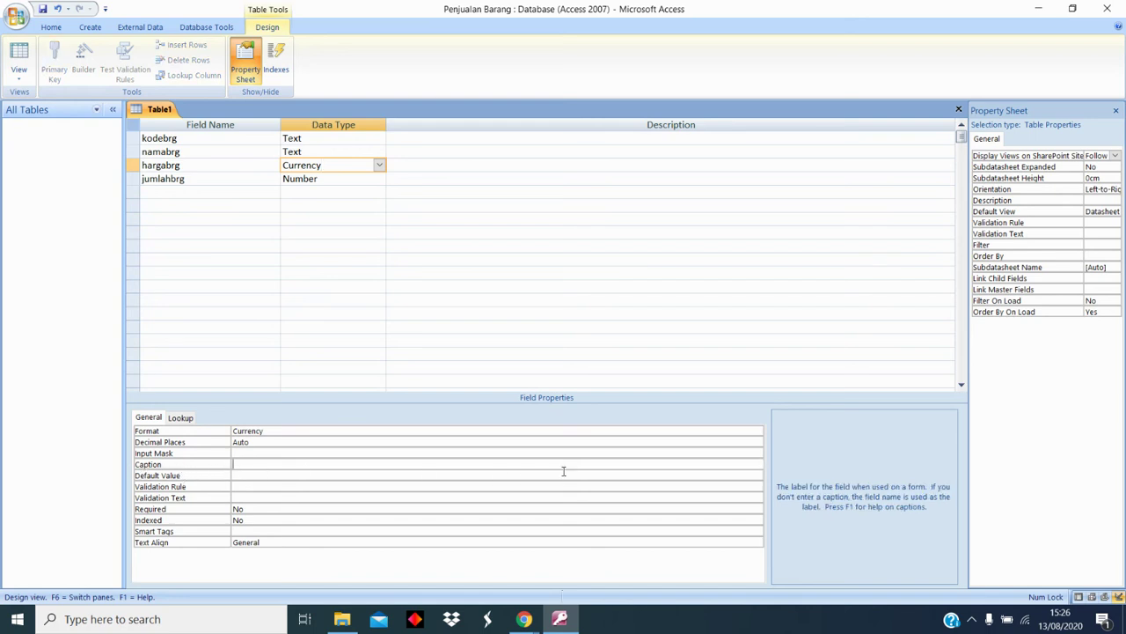
{"action": "type", "text": "Harga BArang"}
{"action": "key", "text": "BackSpace"}
{"action": "key", "text": "BackSpace"}
{"action": "key", "text": "BackSpace"}
{"action": "key", "text": "BackSpace"}
{"action": "key", "text": "BackSpace"}
{"action": "type", "text": "arang"}
Set the caption of the jumlahbrg field to "Jumlah Barang"
{"action": "left_click", "coordinate": [334, 178]}
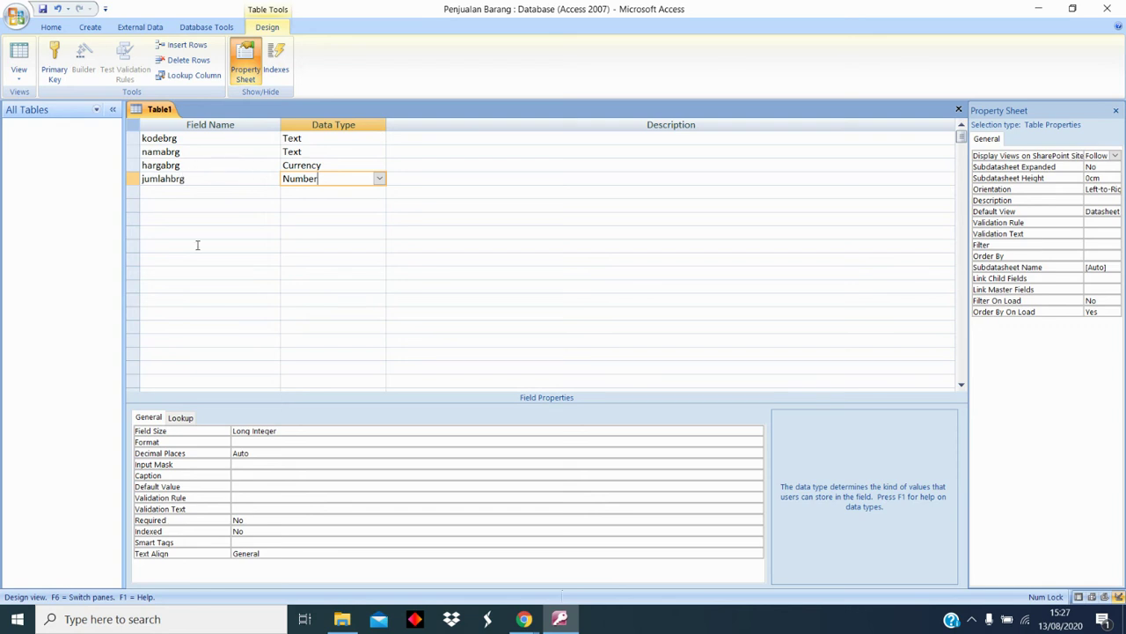
{"action": "left_click", "coordinate": [246, 475]}
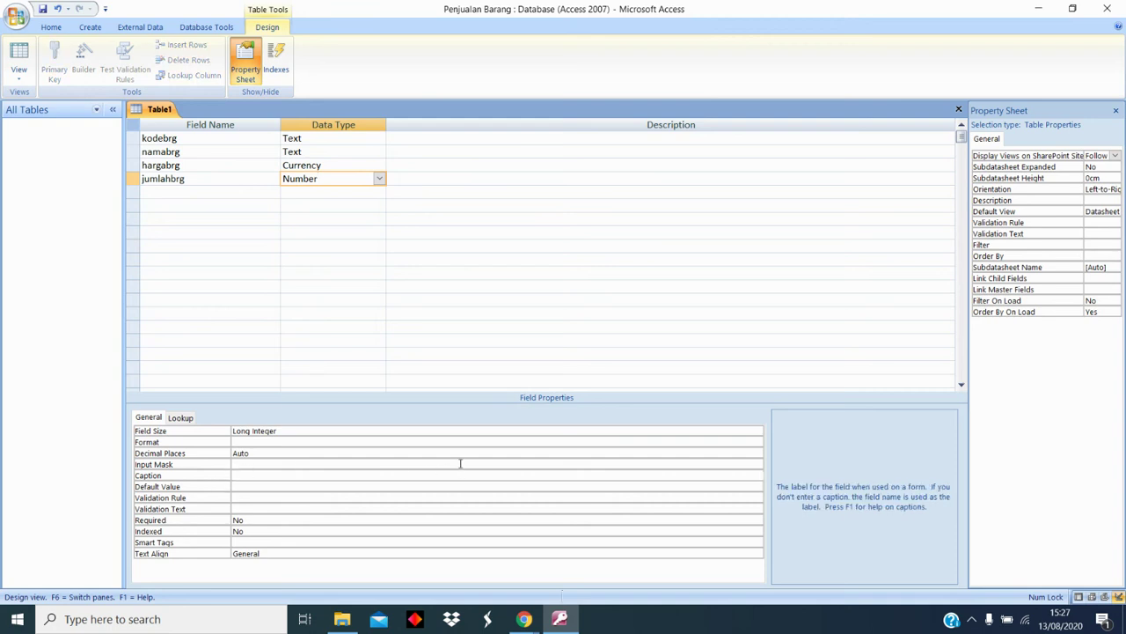
{"action": "type", "text": "jum"}
{"action": "key", "text": "BackSpace"}
{"action": "key", "text": "BackSpace"}
{"action": "key", "text": "BackSpace"}
{"action": "type", "text": "JU"}
{"action": "type", "text": "um"}
{"action": "type", "text": "lah Bar"}
{"action": "type", "text": "ang"}
Check the field properties of kodebrg, namabrg, hargabrg and jumlahbrg one after another
{"action": "left_click", "coordinate": [215, 141]}
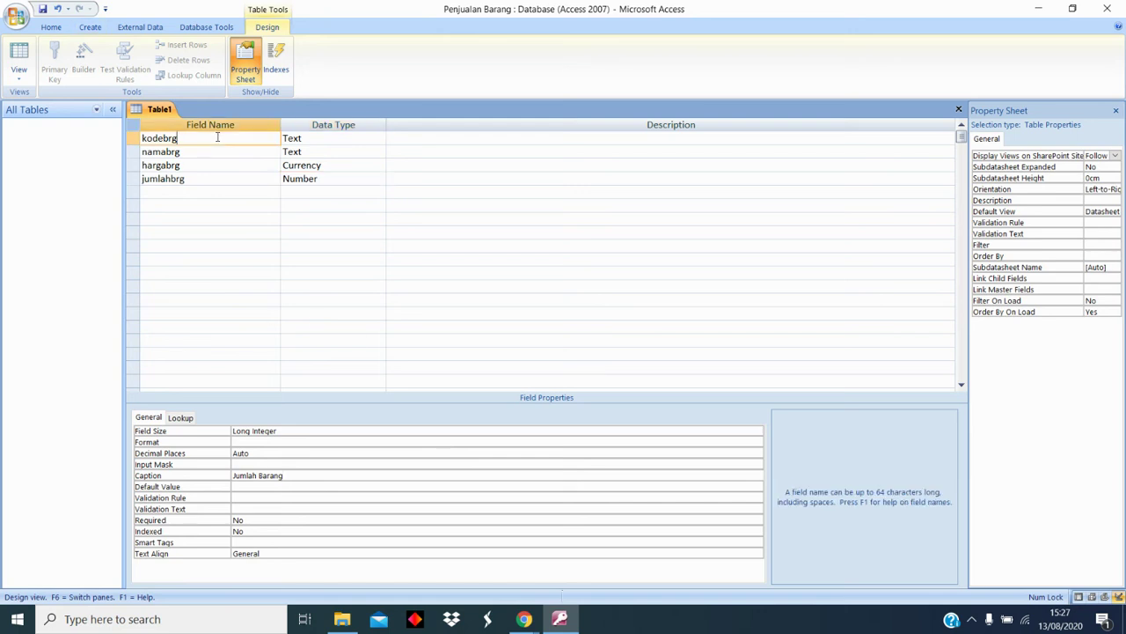
{"action": "left_click", "coordinate": [213, 151]}
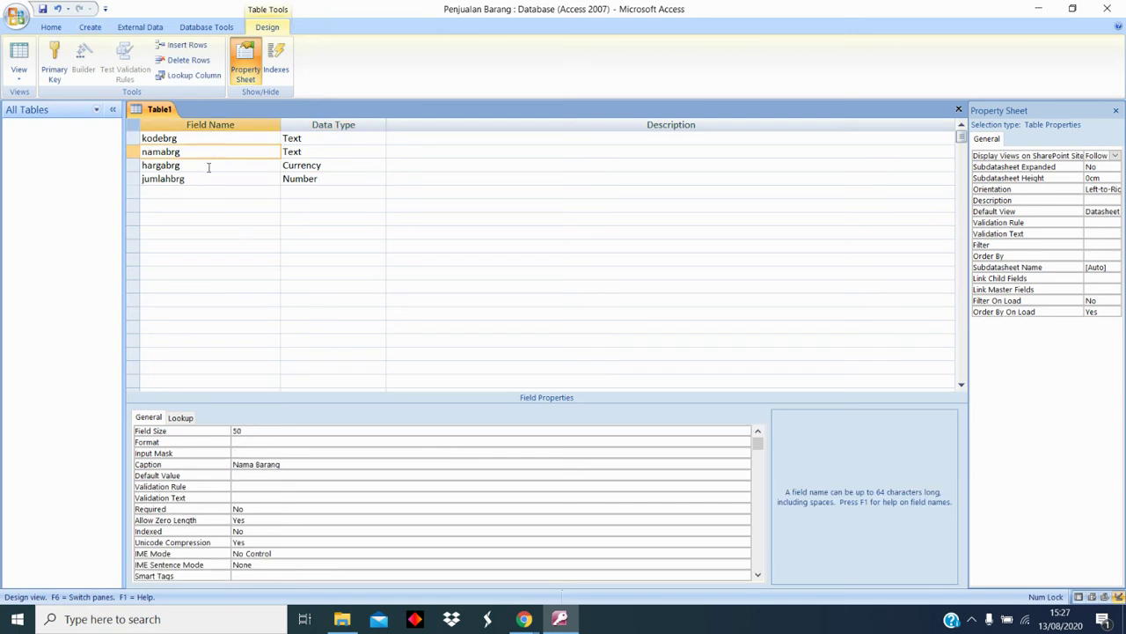
{"action": "left_click", "coordinate": [208, 165]}
{"action": "left_click", "coordinate": [216, 178]}
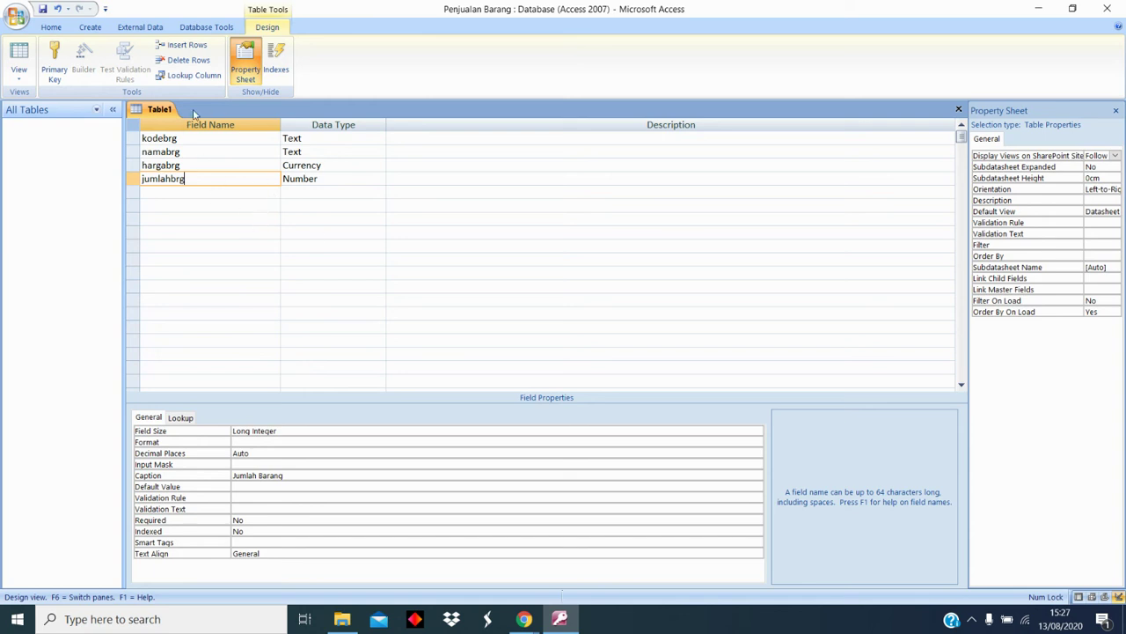
{"action": "right_click", "coordinate": [156, 111]}
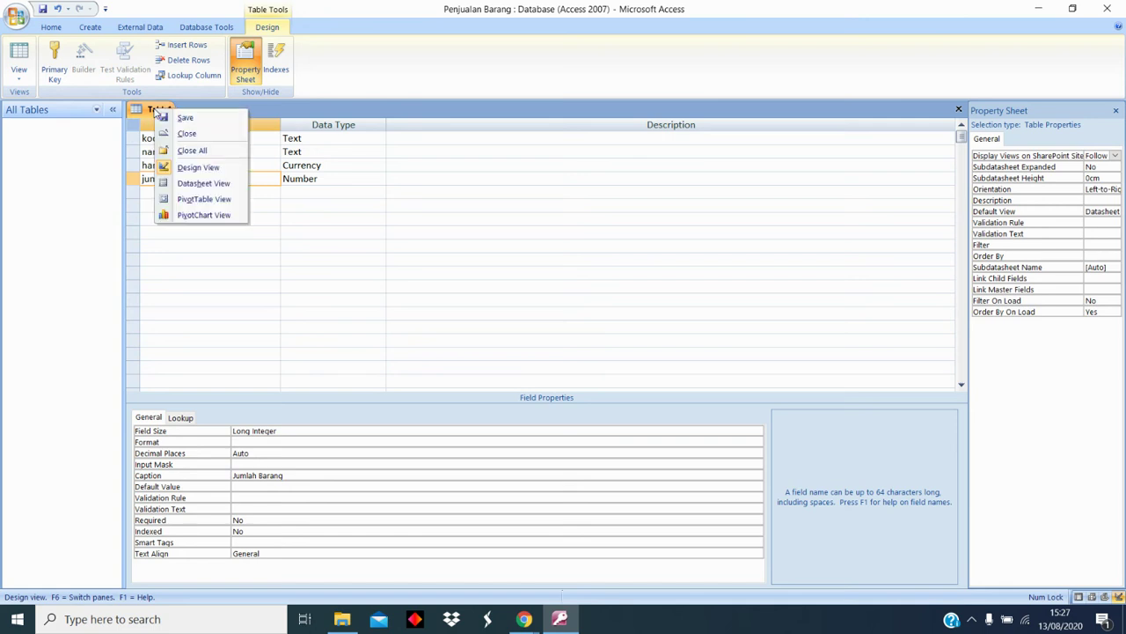
{"action": "left_click", "coordinate": [187, 124]}
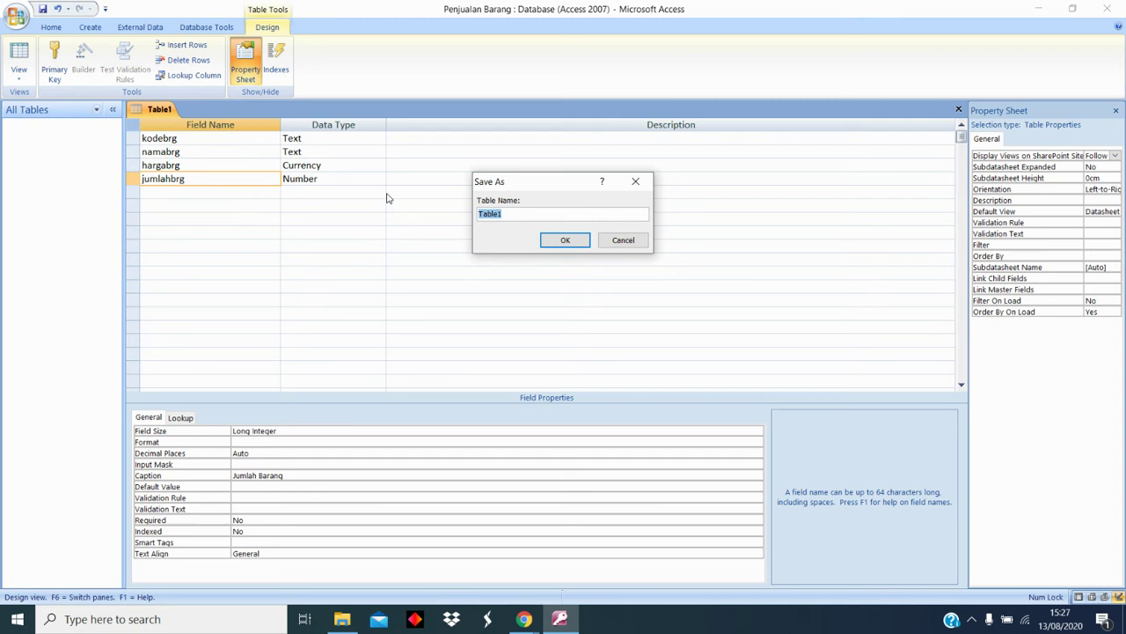
{"action": "type", "text": "barang1"}
{"action": "left_click", "coordinate": [478, 215]}
{"action": "key", "text": "Delete"}
{"action": "type", "text": "B"}
{"action": "left_click", "coordinate": [556, 247]}
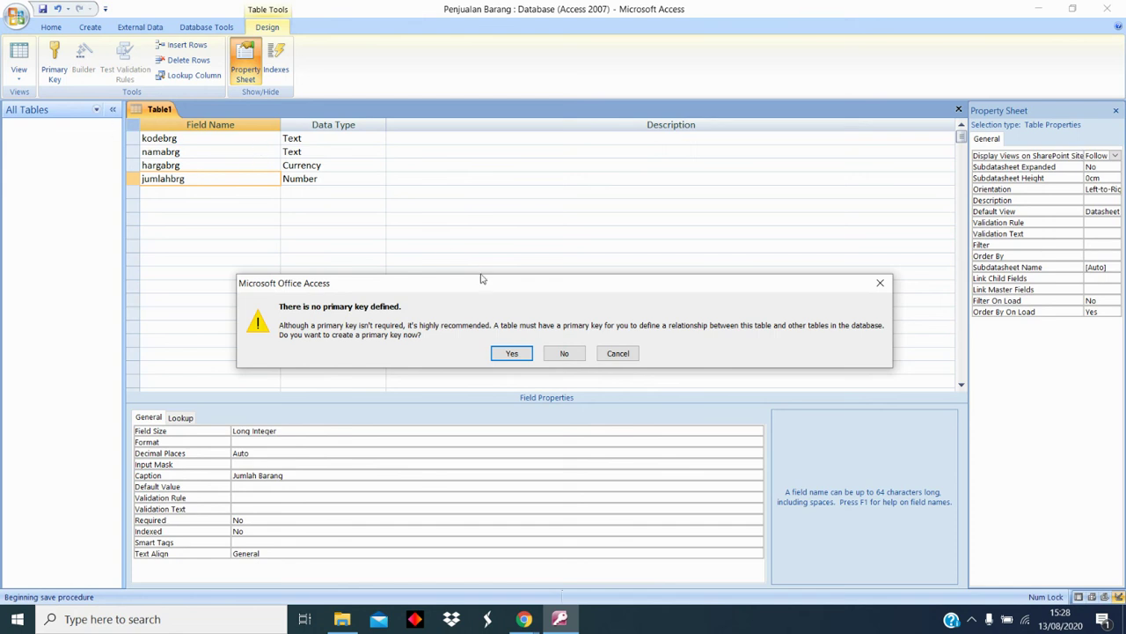
{"action": "left_click", "coordinate": [880, 283]}
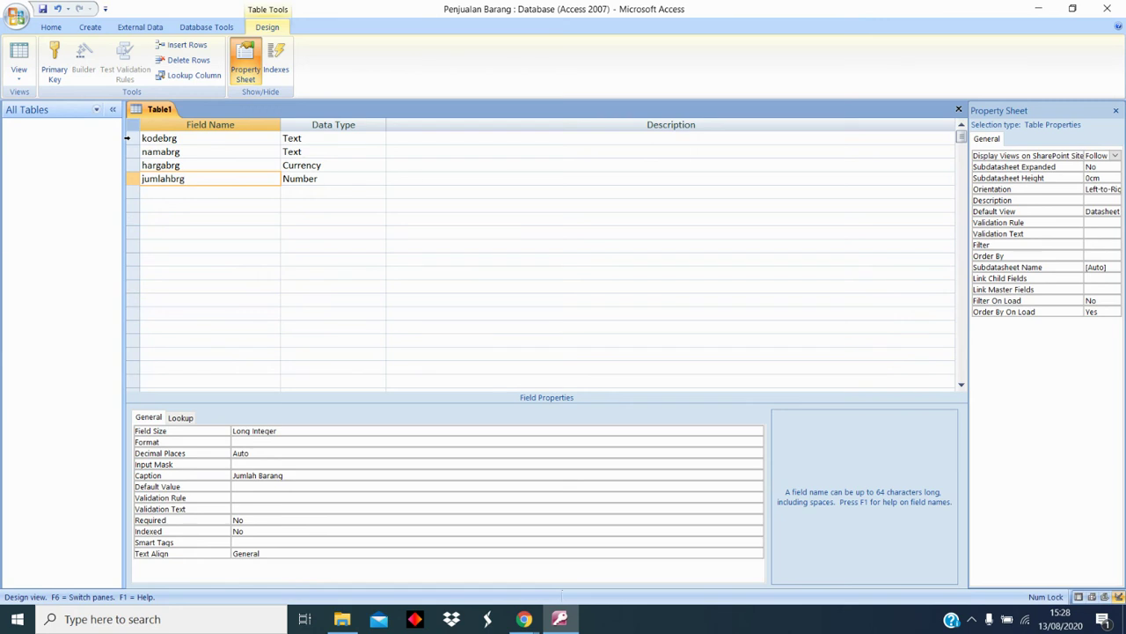
Define the kodebrg field as the table's primary key
{"action": "right_click", "coordinate": [129, 139]}
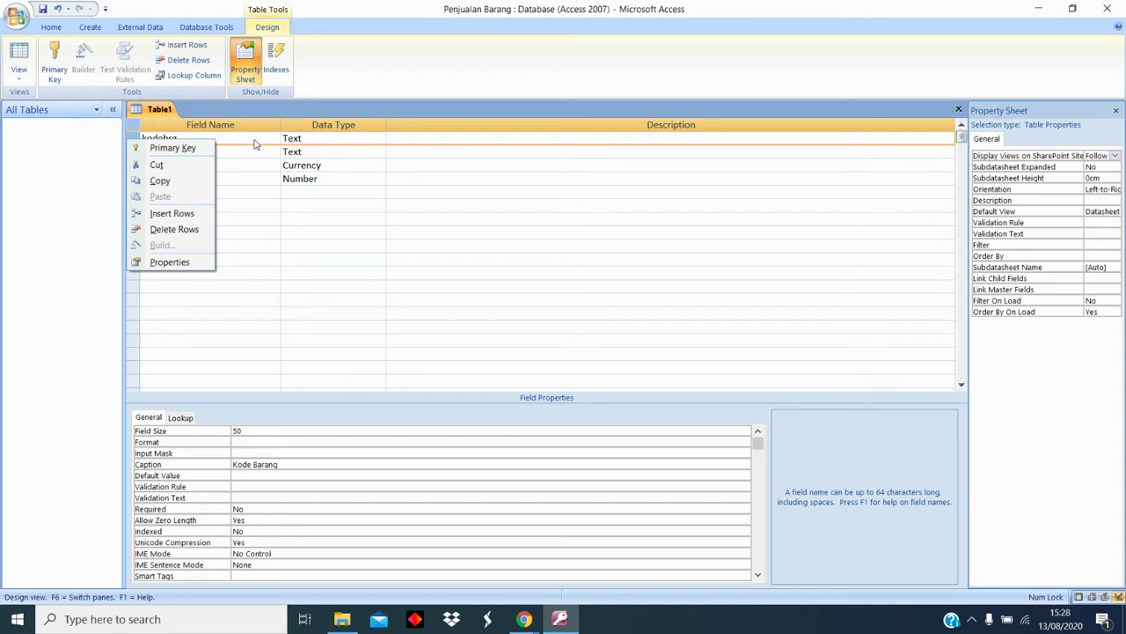
{"action": "left_click", "coordinate": [274, 110]}
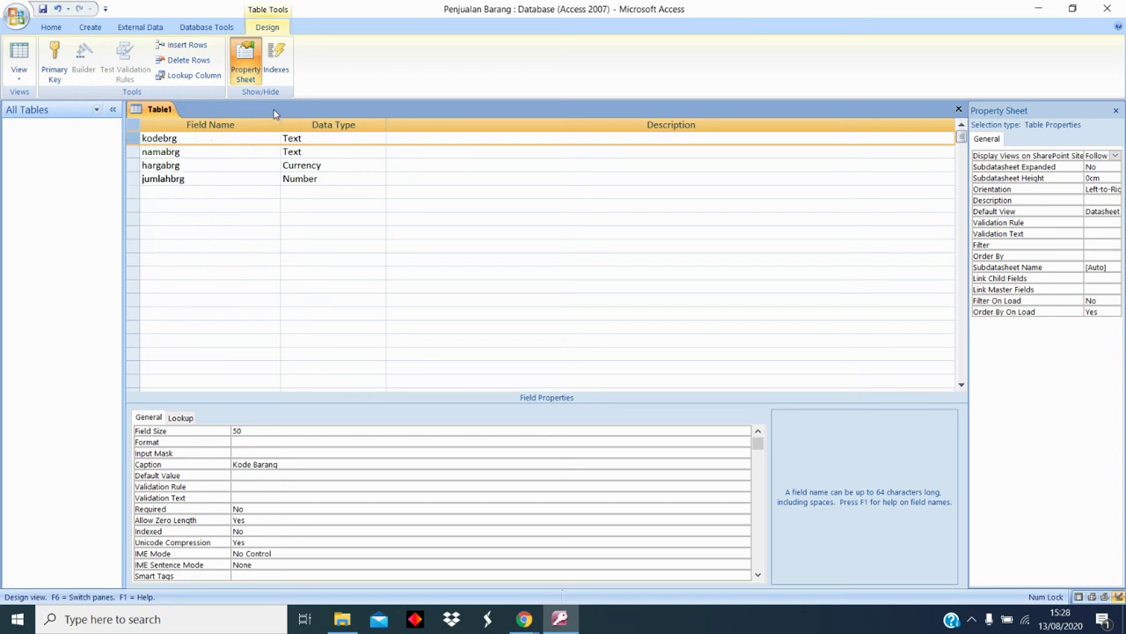
{"action": "right_click", "coordinate": [132, 140]}
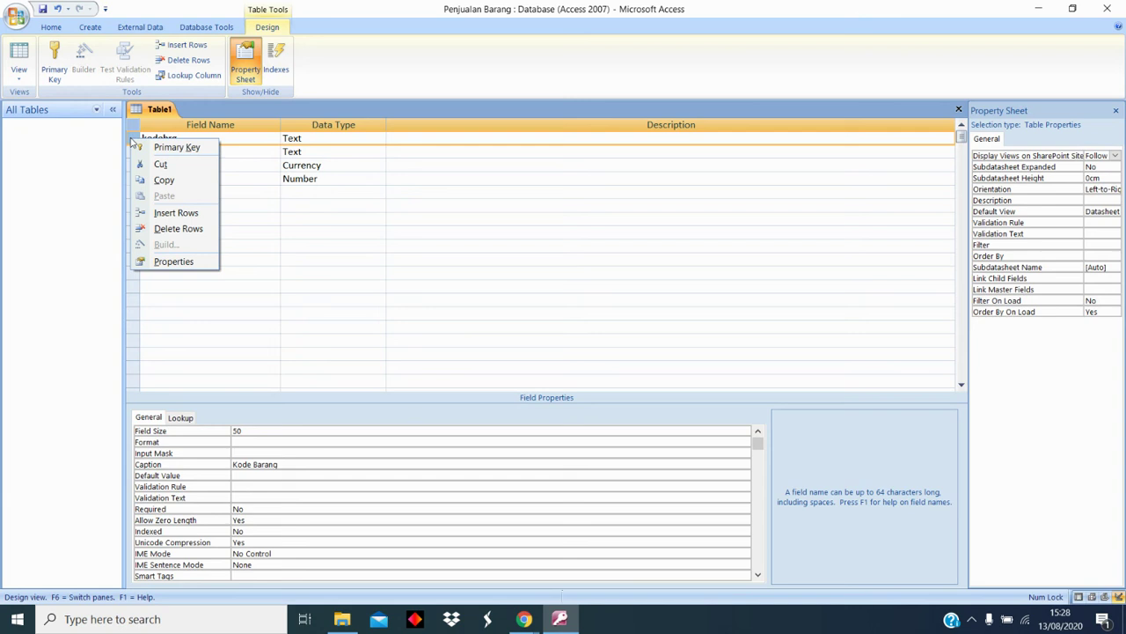
{"action": "left_click", "coordinate": [194, 149]}
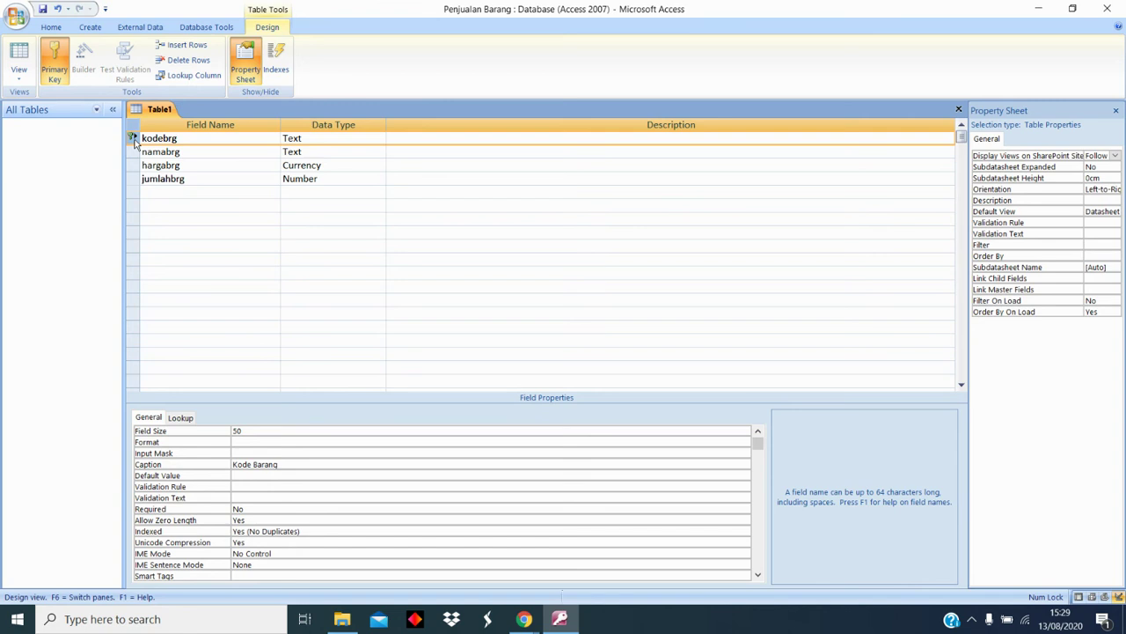
{"action": "mouse_move", "coordinate": [135, 143]}
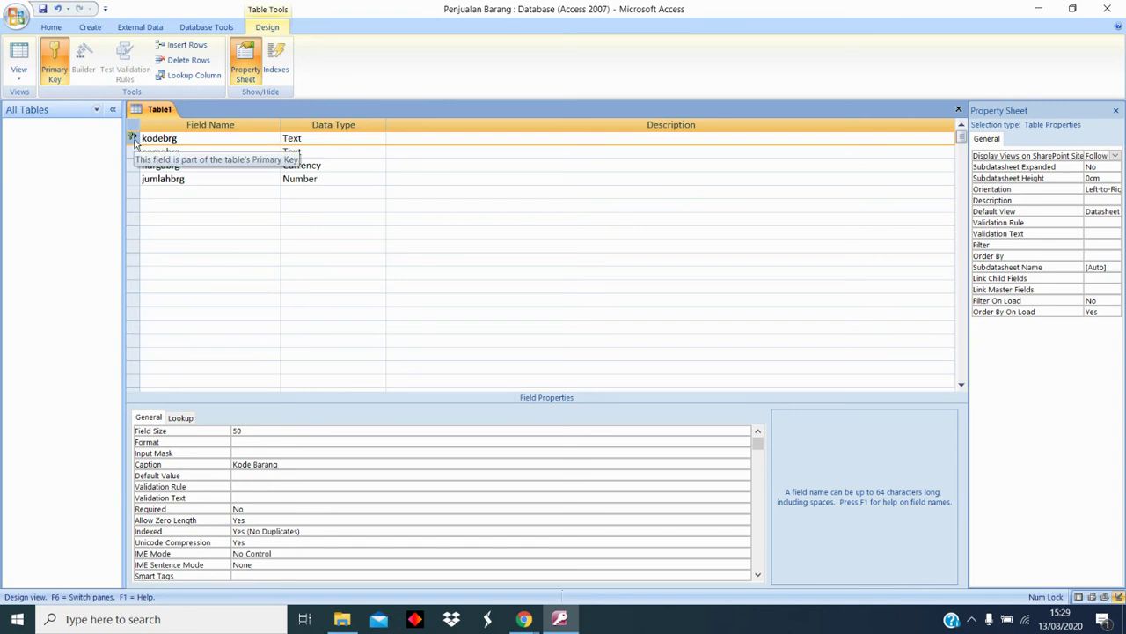
{"action": "right_click", "coordinate": [134, 142]}
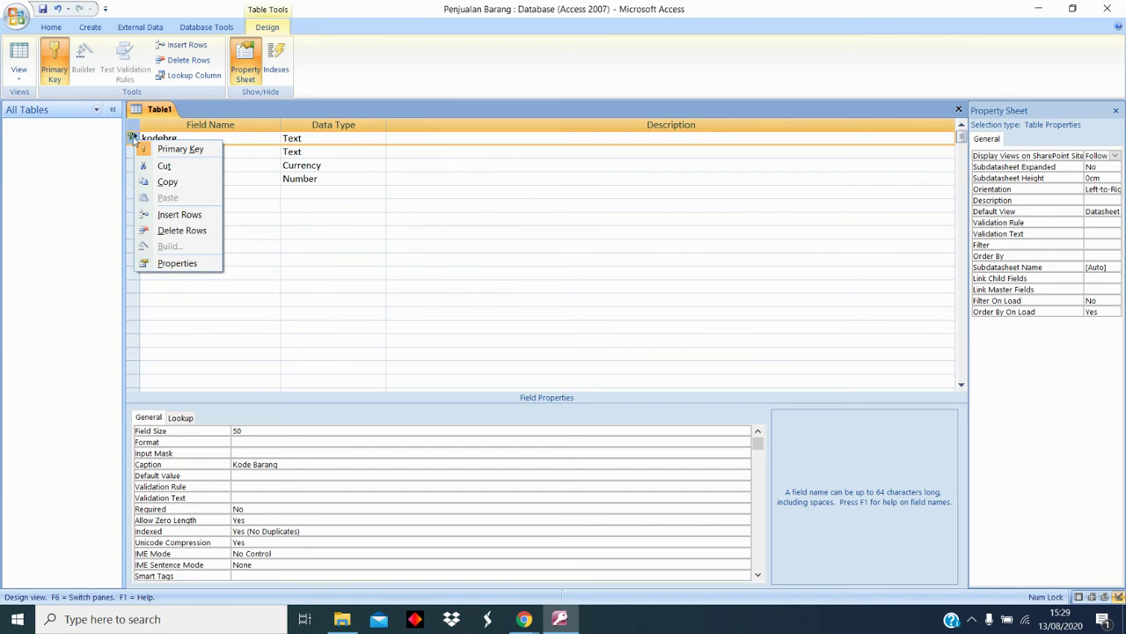
{"action": "left_click", "coordinate": [134, 140]}
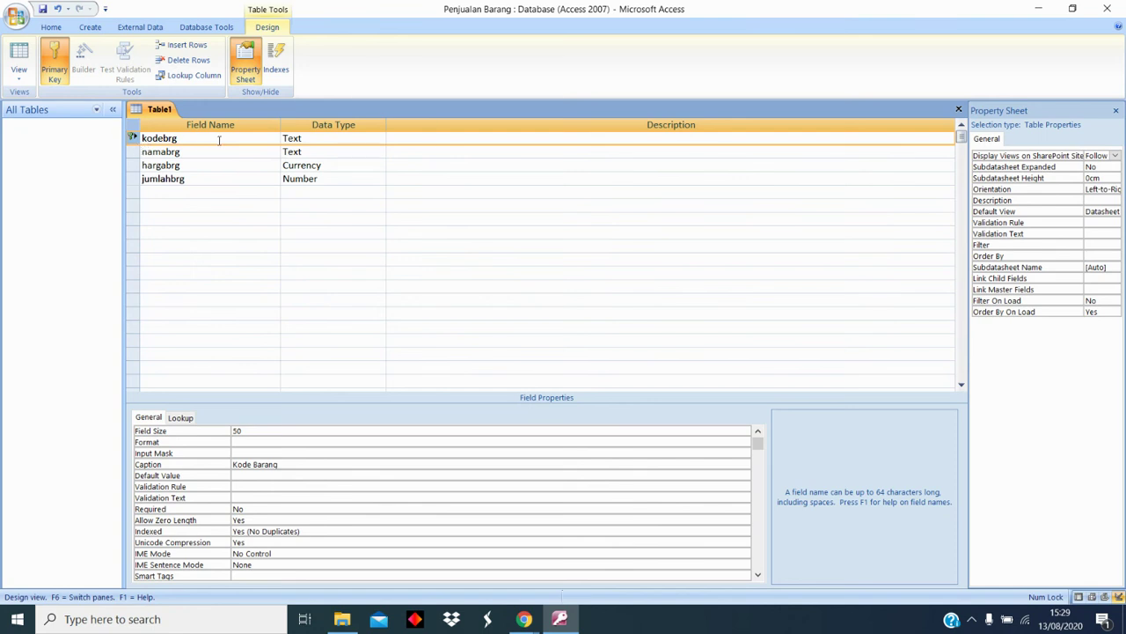
Save the table design under the name Barang-1
{"action": "right_click", "coordinate": [161, 112]}
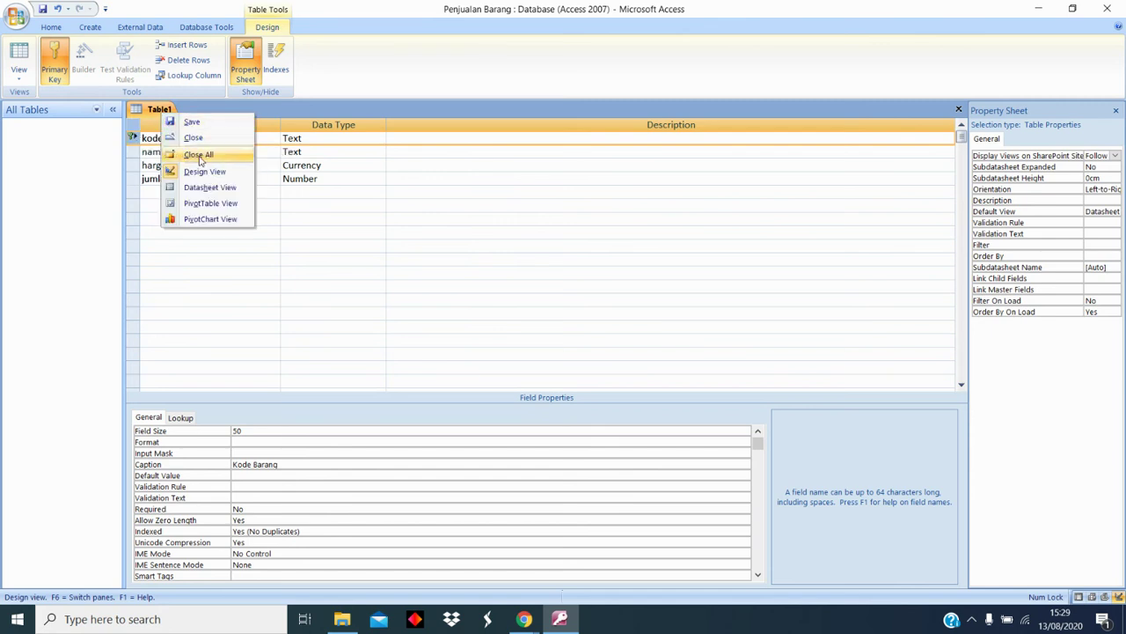
{"action": "left_click", "coordinate": [209, 124]}
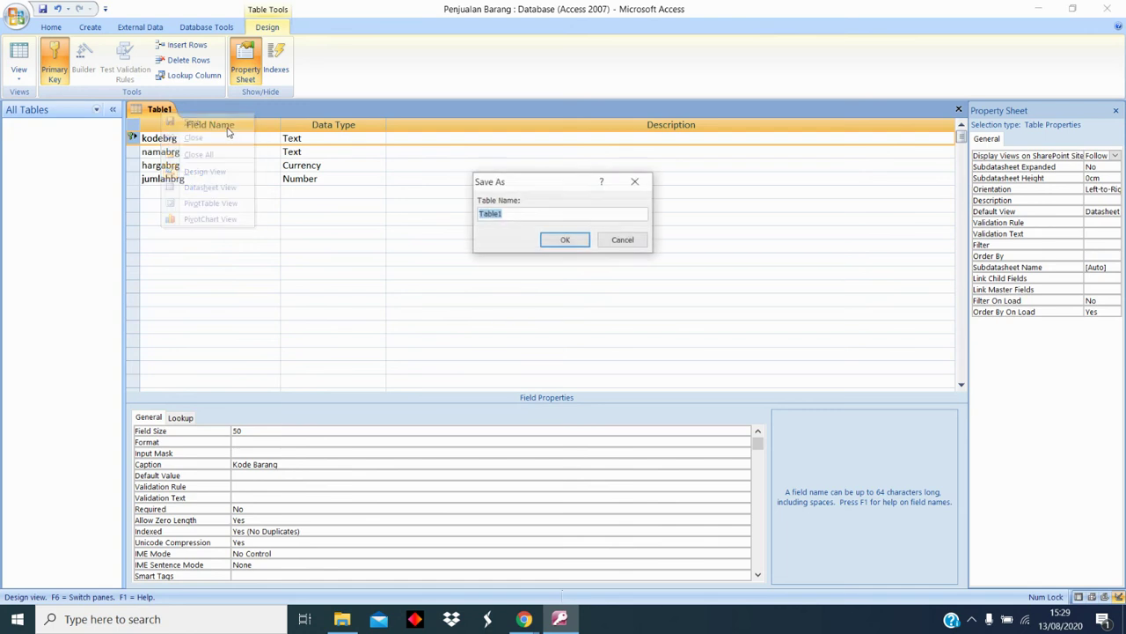
{"action": "key", "text": "BackSpace"}
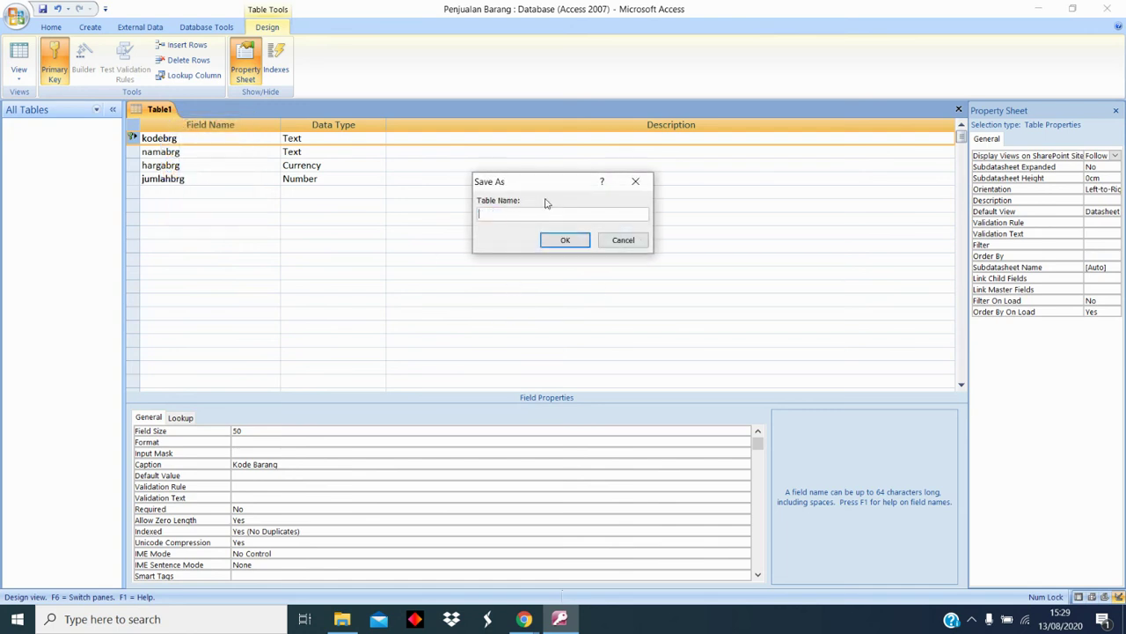
{"action": "type", "text": "ba"}
{"action": "key", "text": "BackSpace"}
{"action": "key", "text": "BackSpace"}
{"action": "key", "text": "Caps_Lock"}
{"action": "type", "text": "BR"}
{"action": "key", "text": "BackSpace"}
{"action": "key", "text": "BackSpace"}
{"action": "key", "text": "Caps_Lock"}
{"action": "type", "text": "Barang"}
{"action": "left_click", "coordinate": [565, 239]}
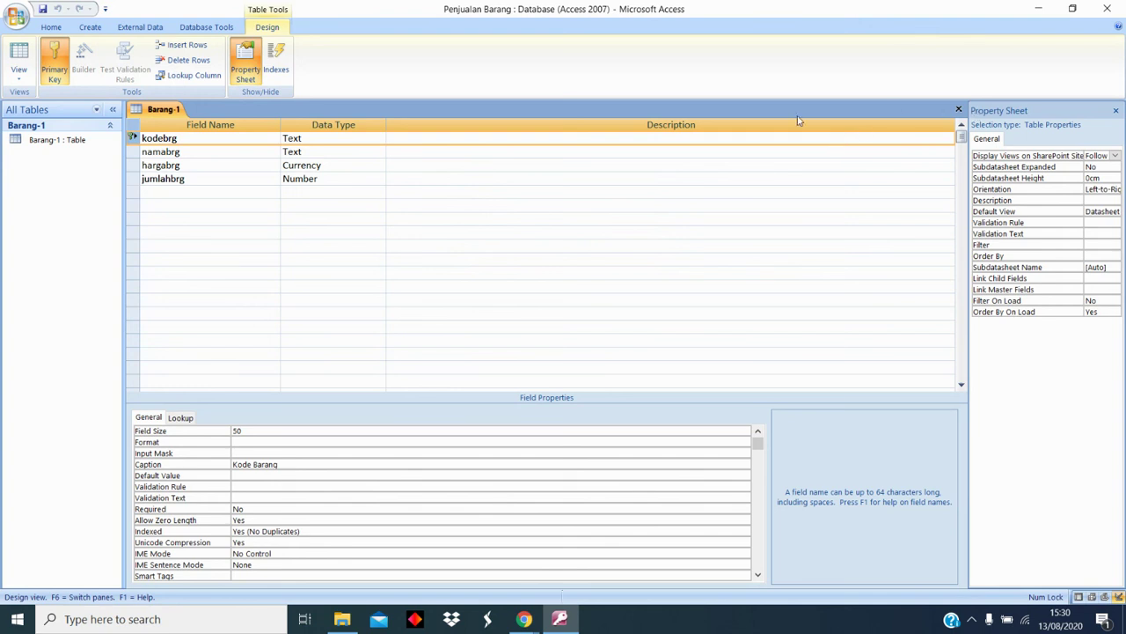
Close the Barang-1 table design and reopen the table in Datasheet view
{"action": "right_click", "coordinate": [166, 110]}
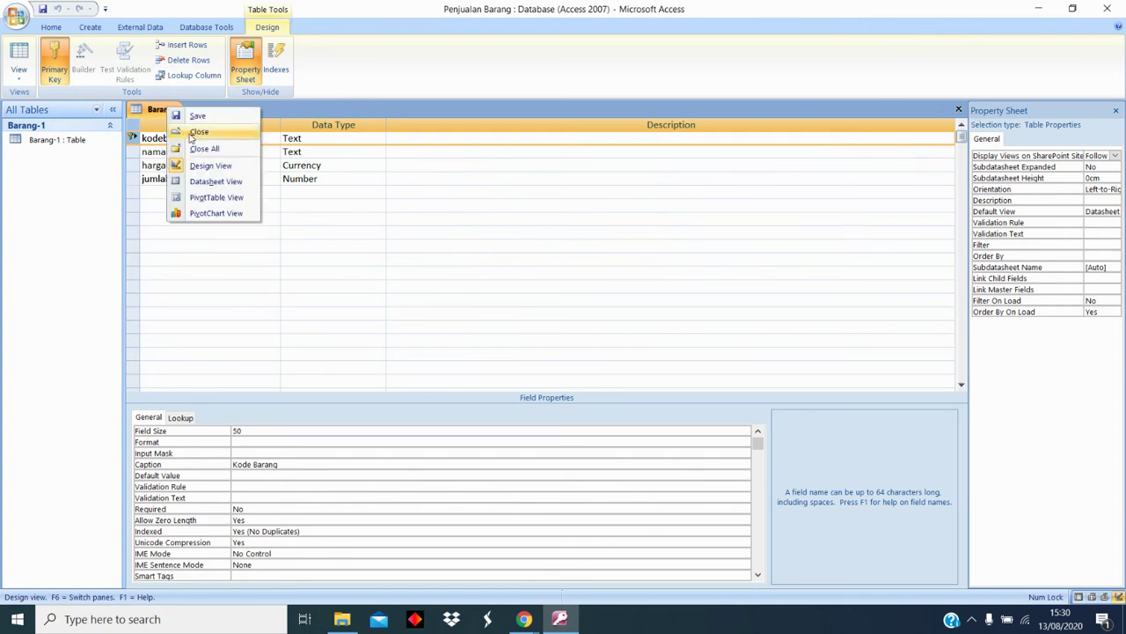
{"action": "left_click", "coordinate": [221, 132]}
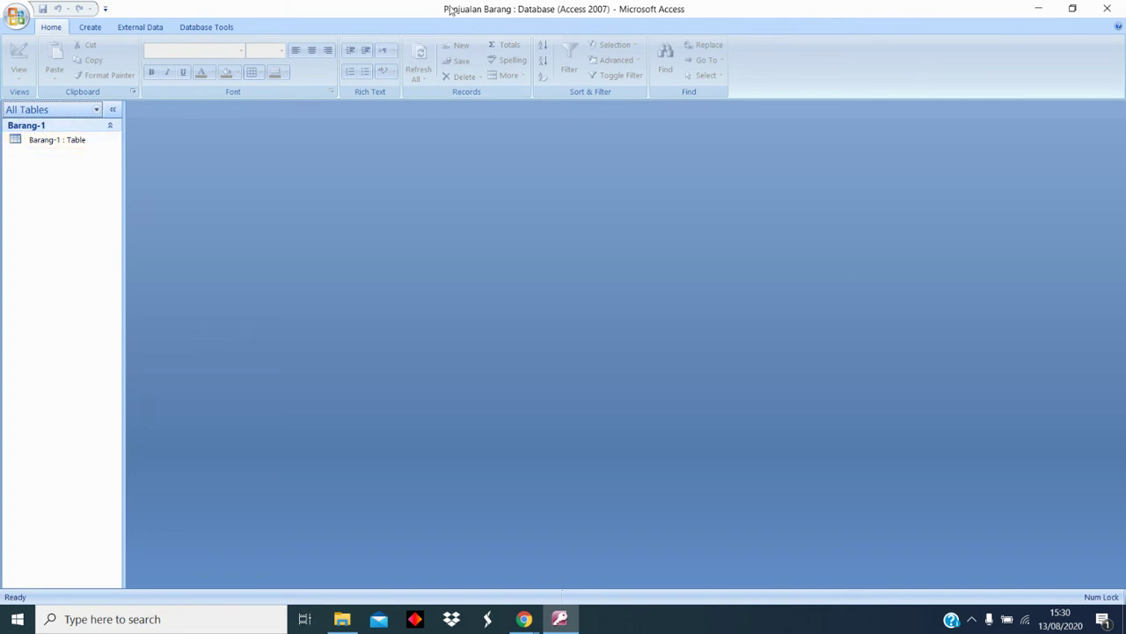
{"action": "double_click", "coordinate": [25, 147]}
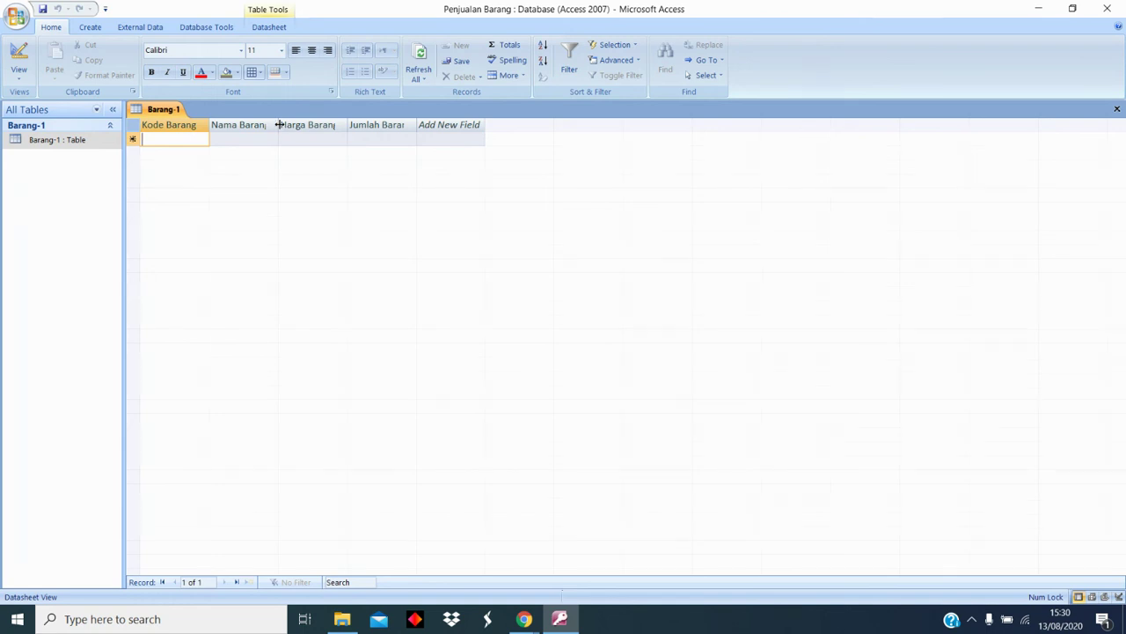
Widen the Nama Barang, Harga Barang and Jumlah Barang columns so their full headings fit, with Nama Barang the widest
{"action": "left_click_drag", "start_coordinate": [278, 125], "coordinate": [299, 127]}
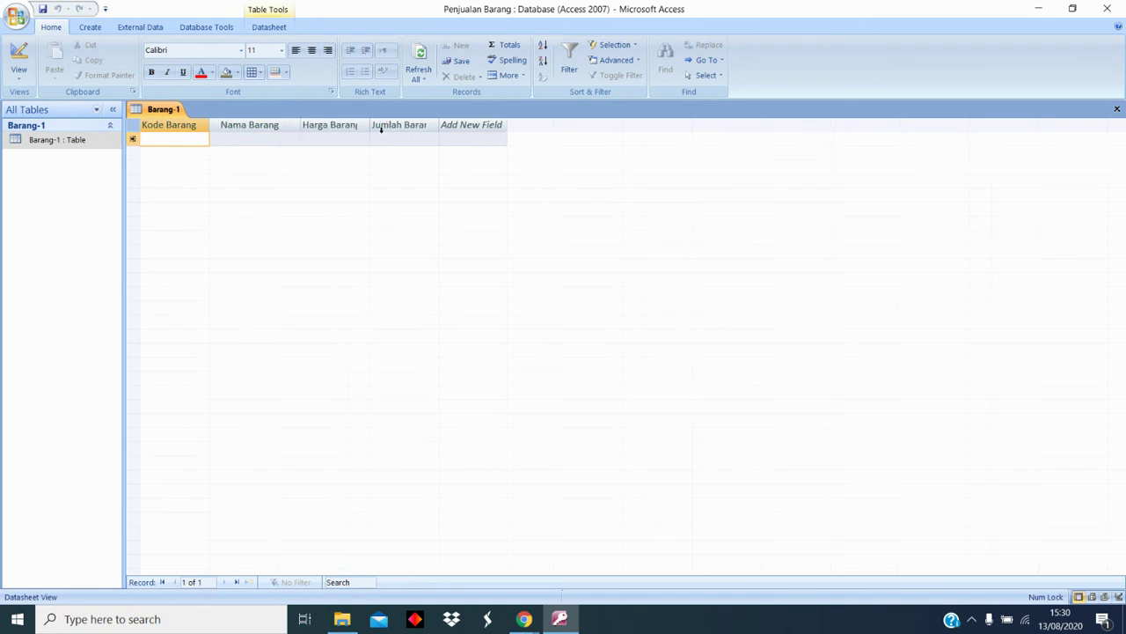
{"action": "left_click_drag", "start_coordinate": [373, 124], "coordinate": [382, 124]}
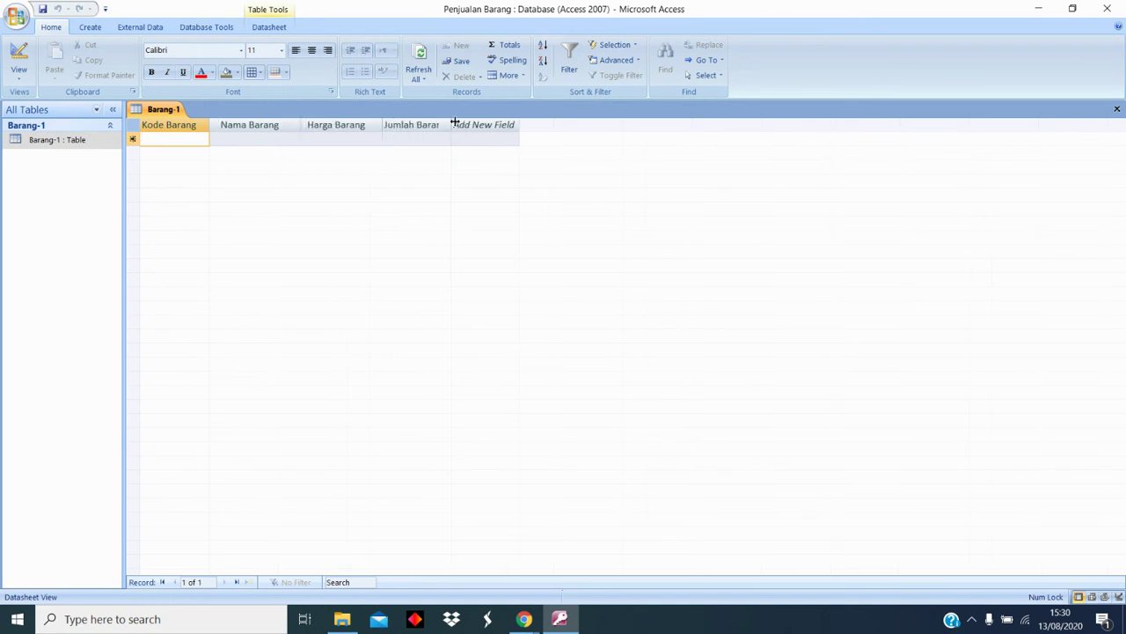
{"action": "left_click_drag", "start_coordinate": [455, 124], "coordinate": [475, 124]}
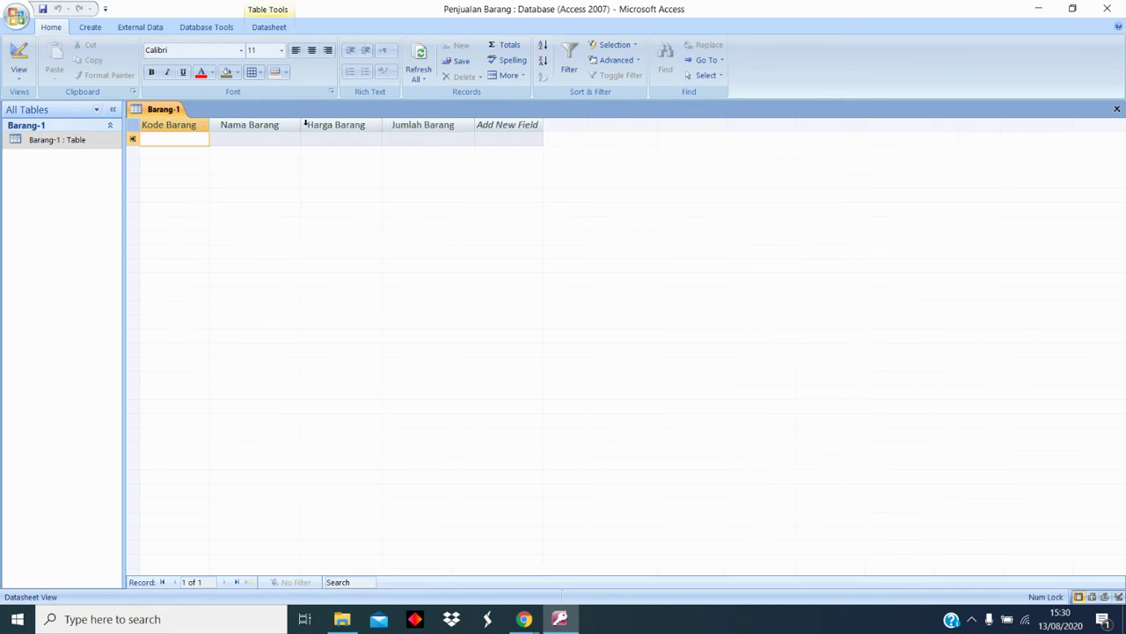
{"action": "left_click_drag", "start_coordinate": [327, 124], "coordinate": [330, 124]}
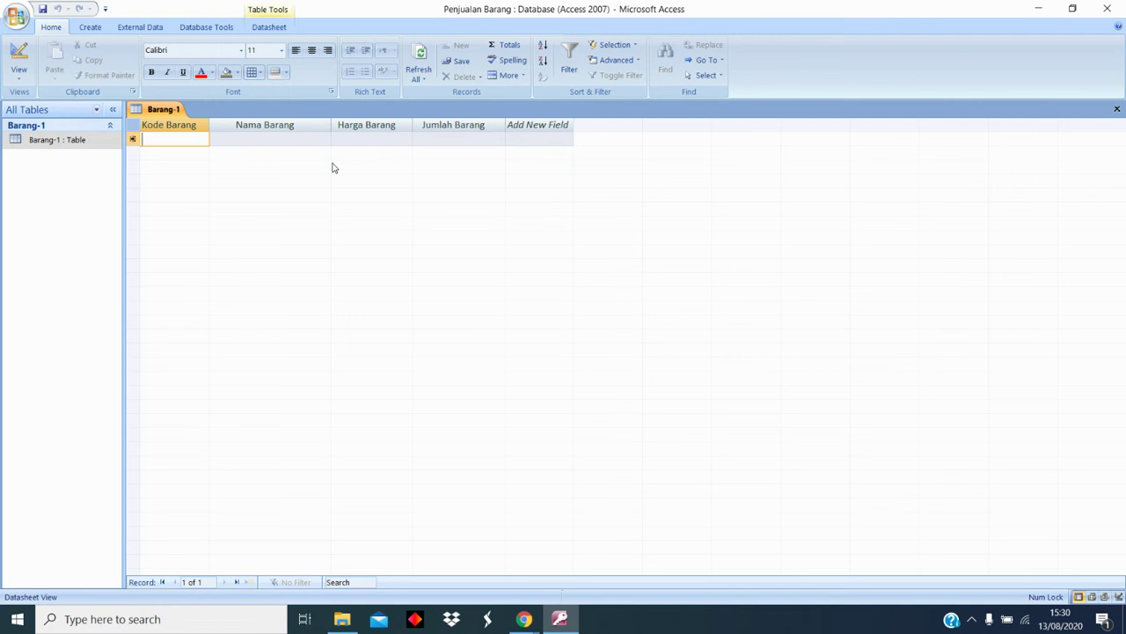
Start the first record with the item code kb001 and the item name "Keyboard Logitec"
{"action": "type", "text": "kb00"}
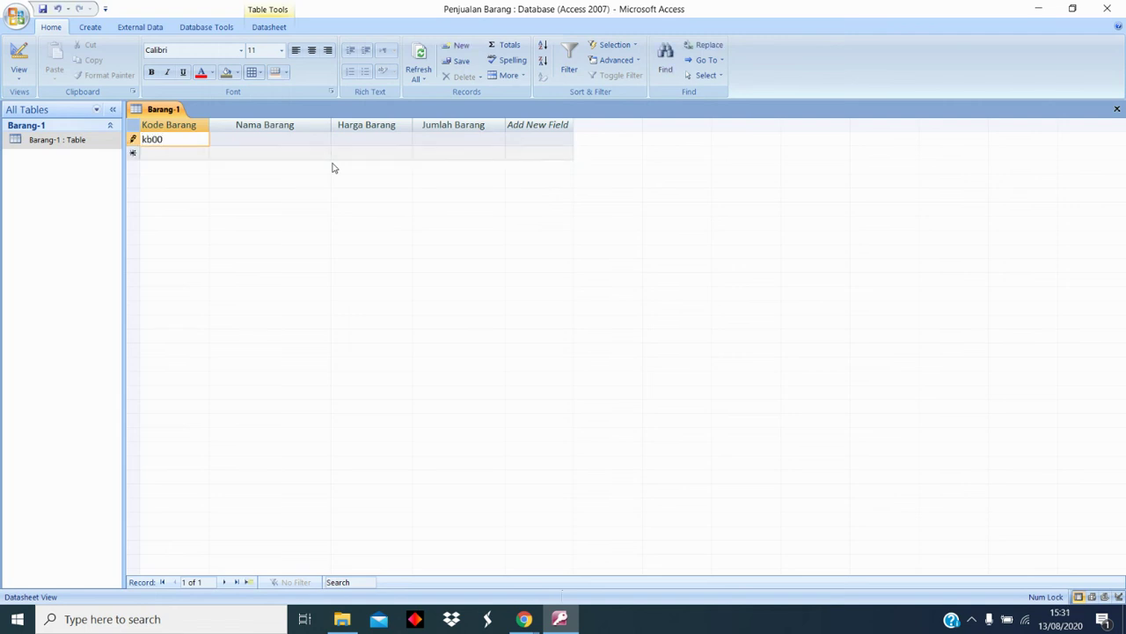
{"action": "type", "text": "1"}
{"action": "left_click", "coordinate": [238, 143]}
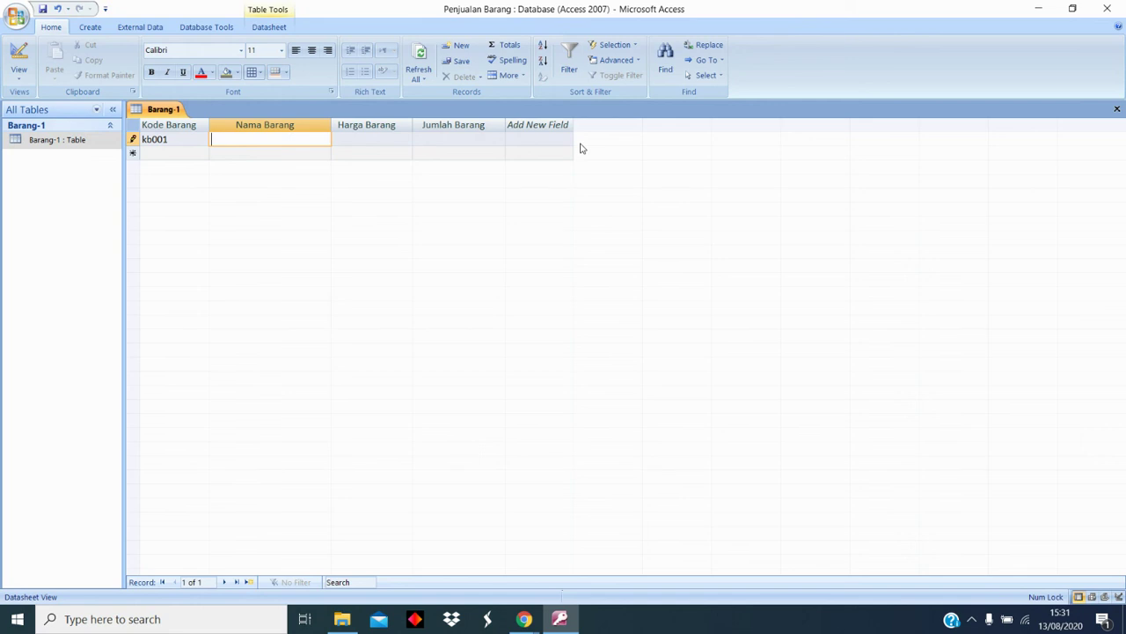
{"action": "type", "text": "keyboard"}
{"action": "key", "text": "BackSpace"}
{"action": "type", "text": "K"}
{"action": "left_click", "coordinate": [276, 140]}
{"action": "type", "text": "Logitec"}
Complete the kb001 record with a price of 150000 and a quantity of 4, and move on to a new record
{"action": "left_click", "coordinate": [365, 138]}
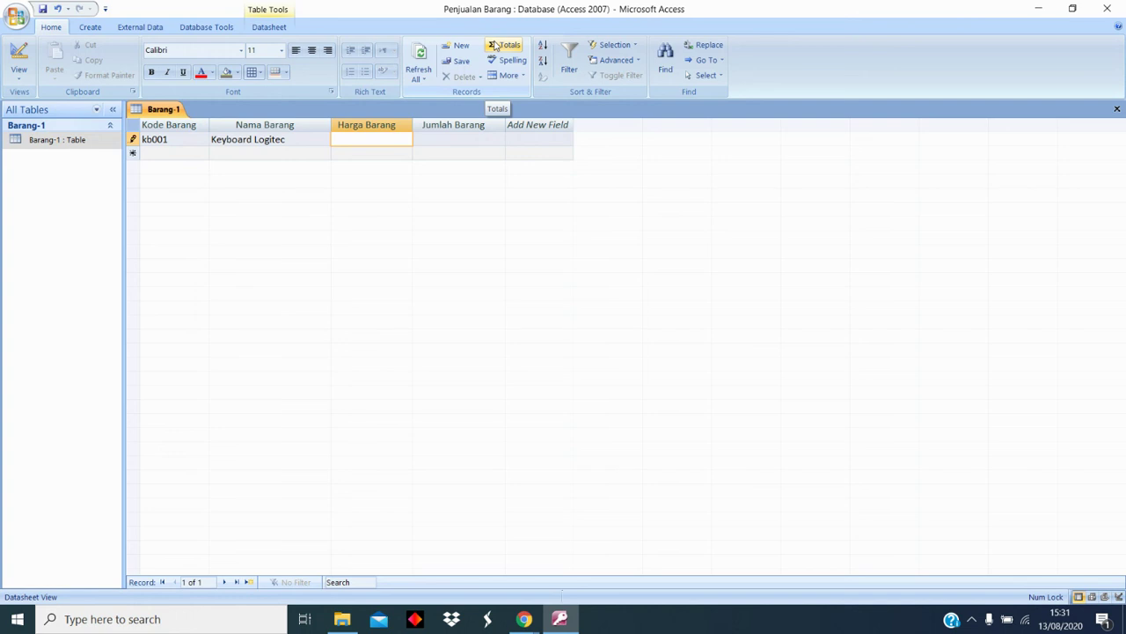
{"action": "type", "text": "150000"}
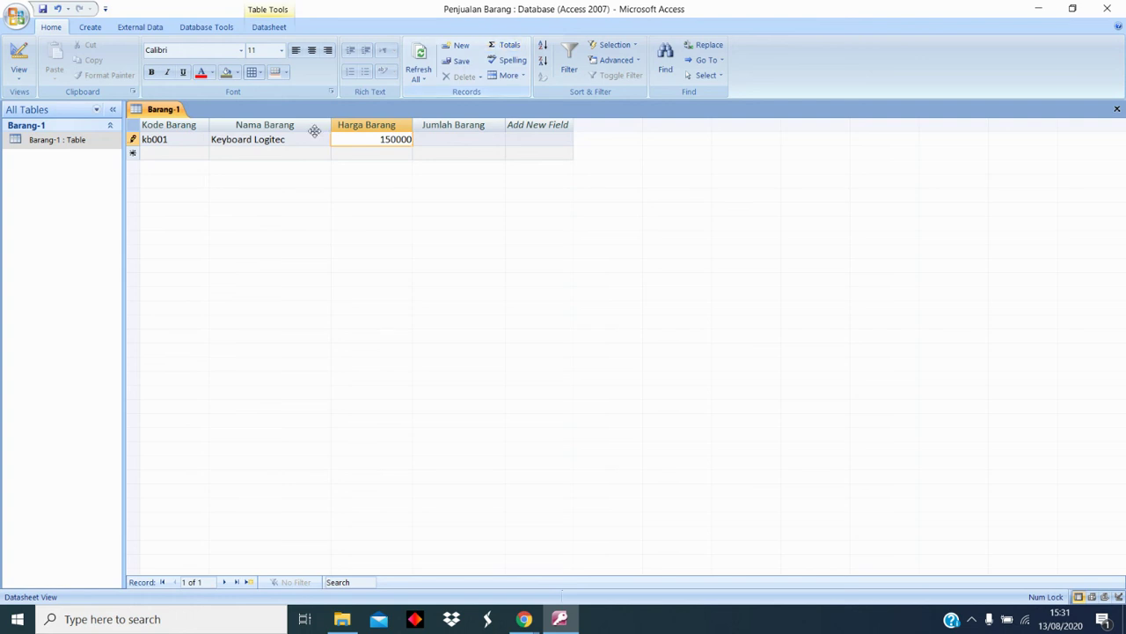
{"action": "left_click", "coordinate": [433, 138]}
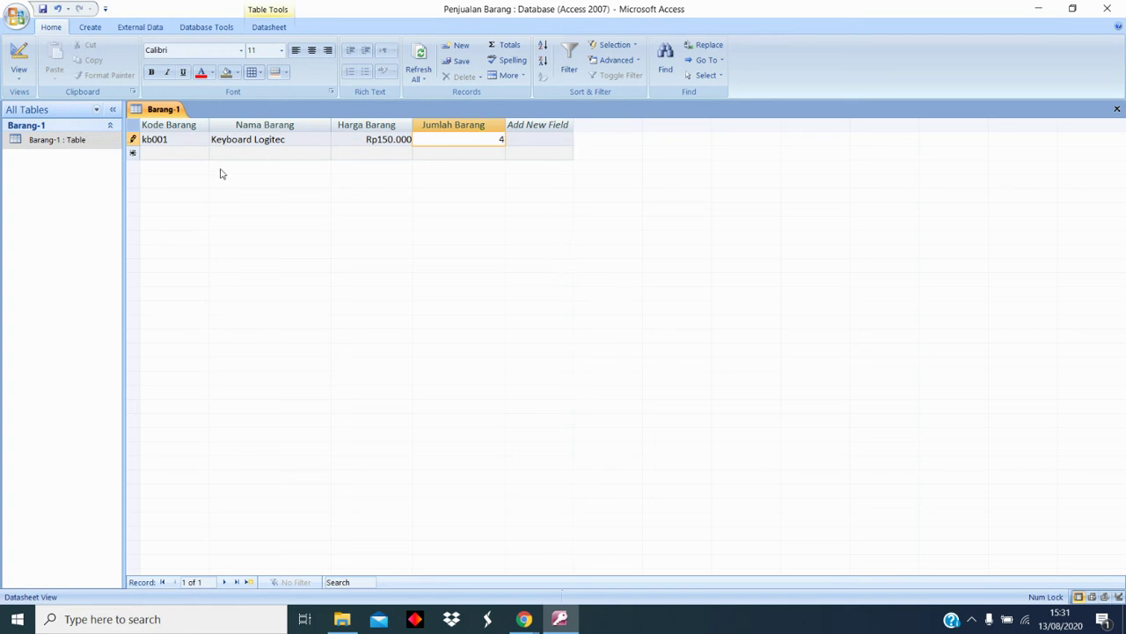
{"action": "left_click", "coordinate": [185, 153]}
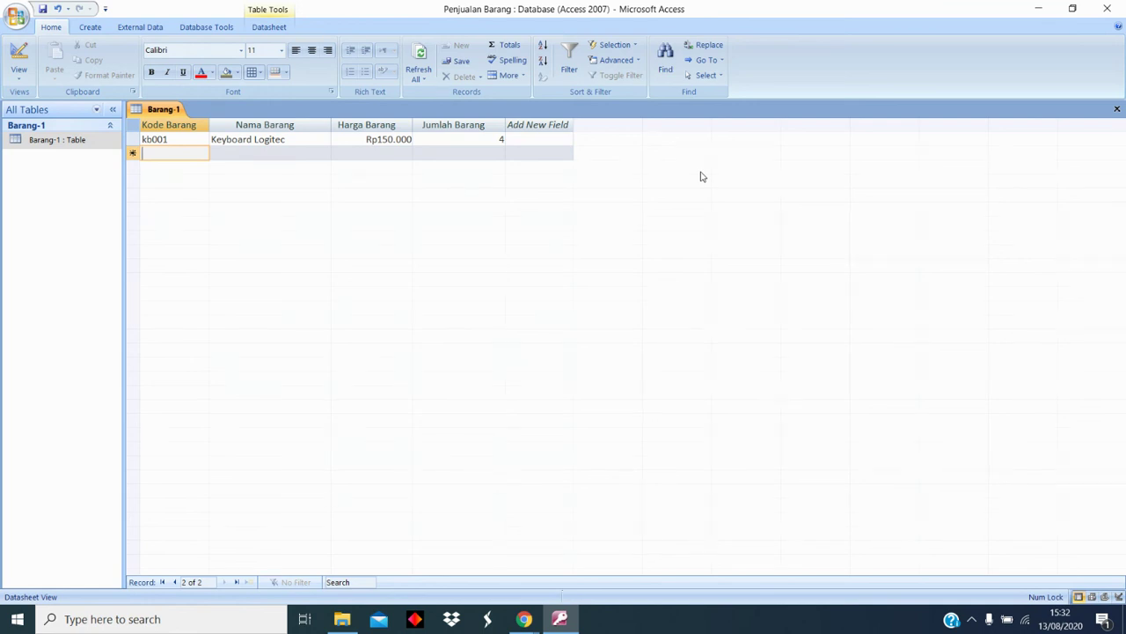
Start the second record with the item code kb002 and the item name "Monitor Samsung 14inchi"
{"action": "type", "text": "kb"}
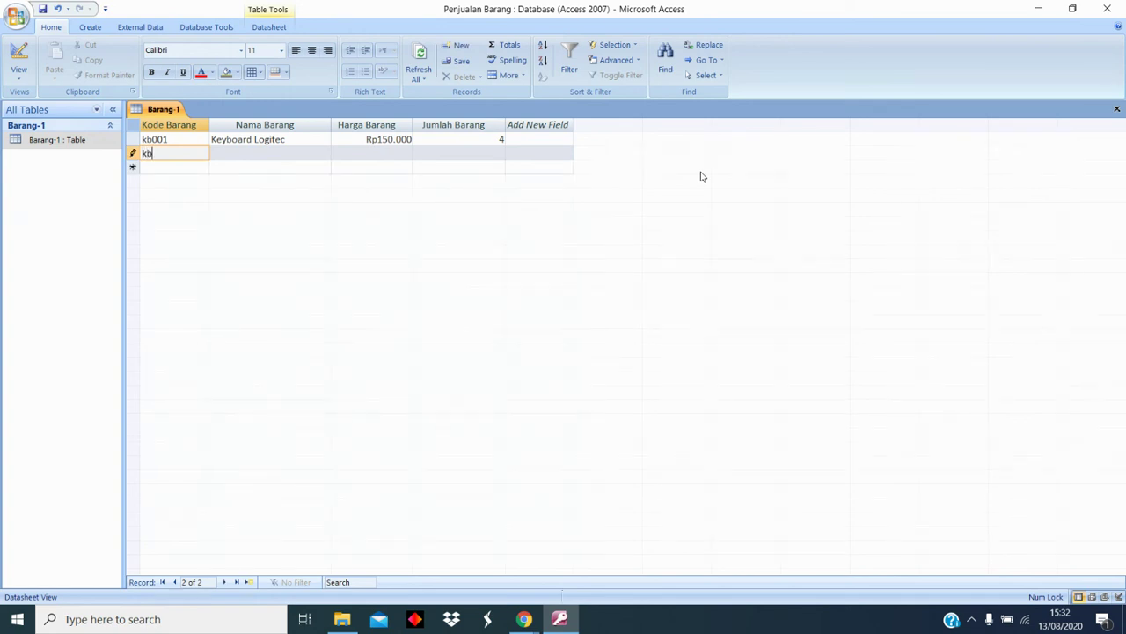
{"action": "type", "text": "002"}
{"action": "left_click", "coordinate": [255, 155]}
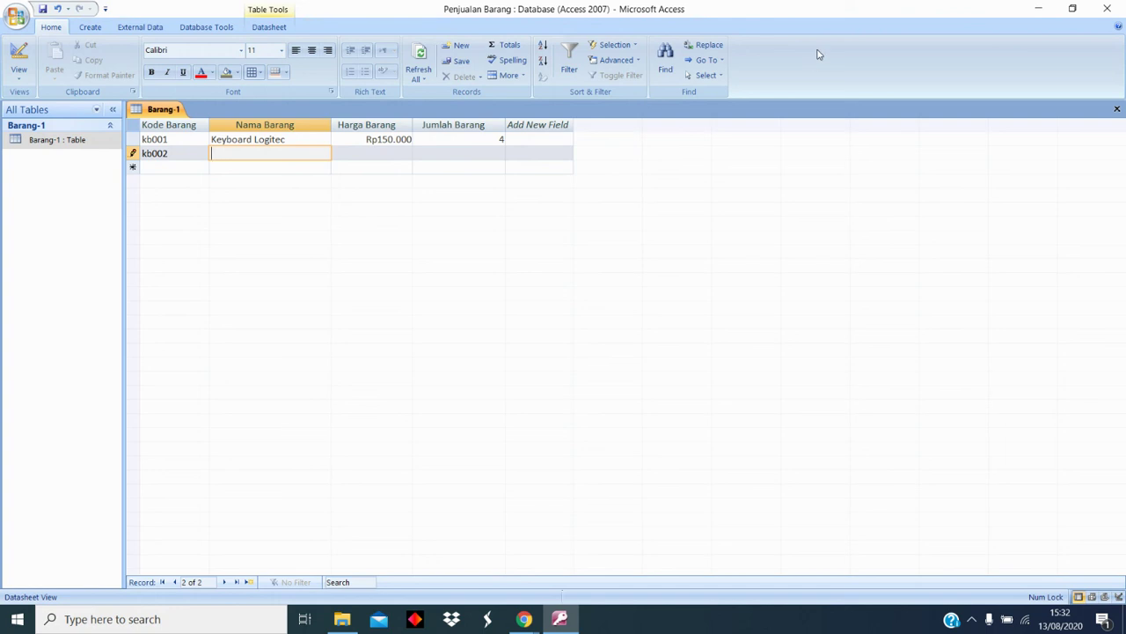
{"action": "type", "text": "m"}
{"action": "key", "text": "BackSpace"}
{"action": "type", "text": "Monitor Samsung"}
{"action": "type", "text": "14inchi"}
Complete the kb002 record with a price of 1500000 and a quantity of 6, and move on to a new record
{"action": "left_click", "coordinate": [363, 153]}
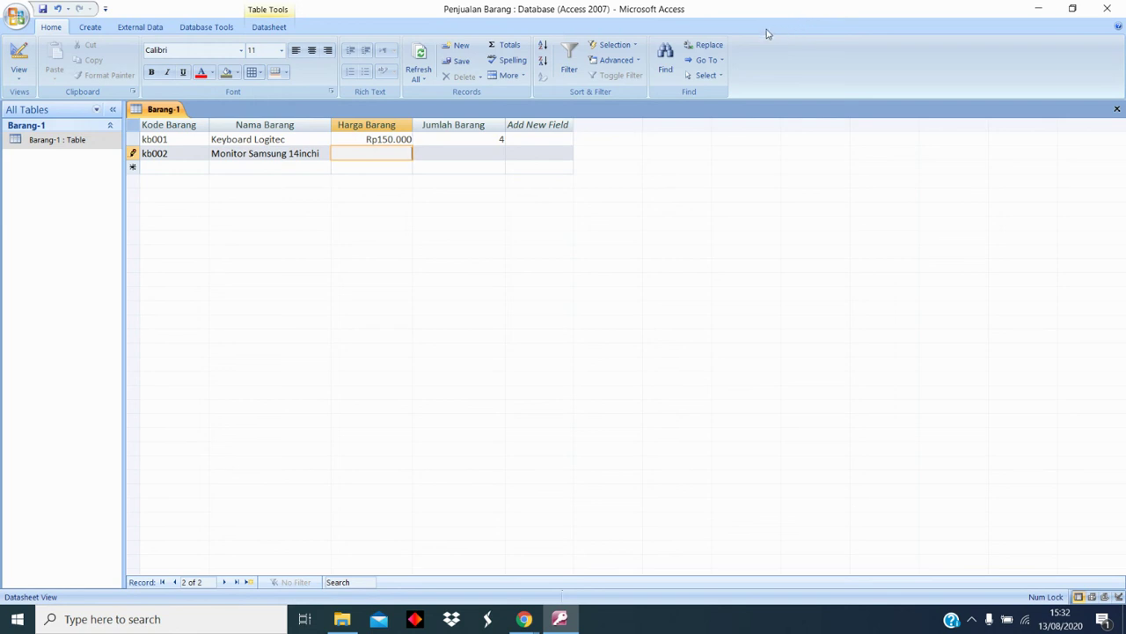
{"action": "type", "text": "15000"}
{"action": "key", "text": "BackSpace"}
{"action": "key", "text": "BackSpace"}
{"action": "type", "text": "000"}
{"action": "left_click", "coordinate": [396, 153]}
{"action": "key", "text": "BackSpace"}
{"action": "left_click", "coordinate": [471, 154]}
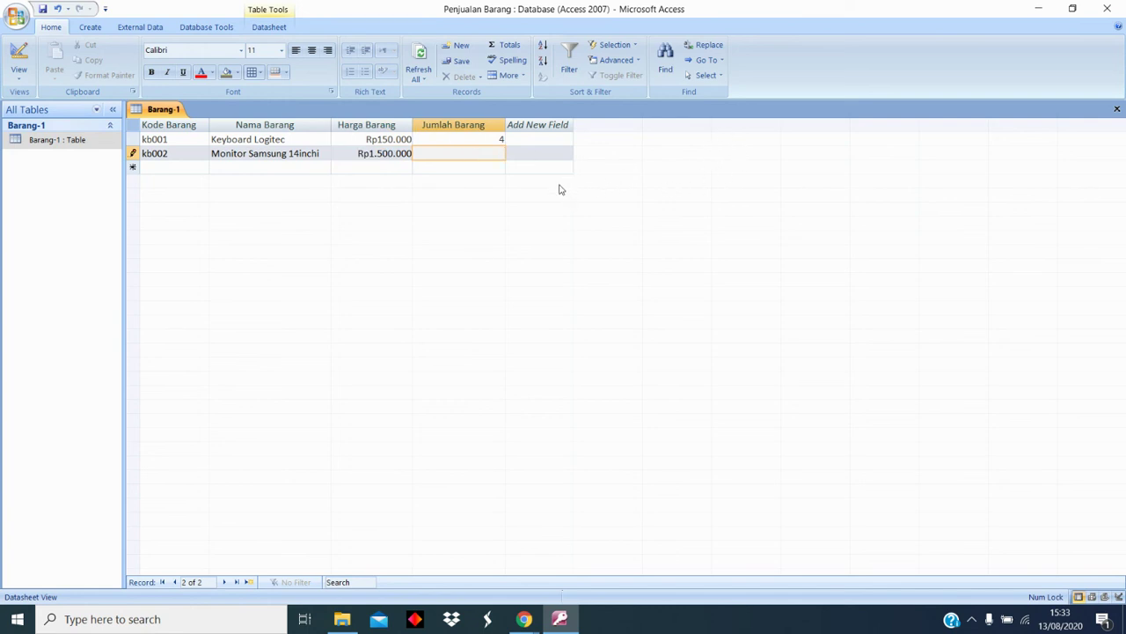
{"action": "type", "text": "6"}
{"action": "key", "text": "Return"}
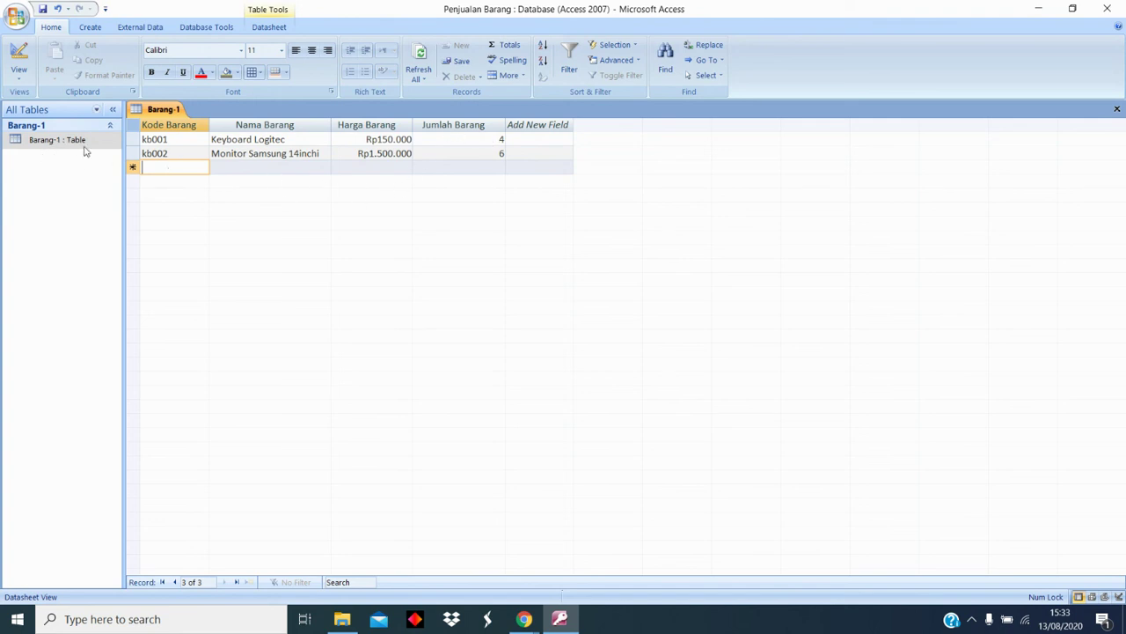
Close the Barang-1 table and save the changes to its layout
{"action": "left_click", "coordinate": [55, 141]}
{"action": "right_click", "coordinate": [166, 111]}
{"action": "left_click", "coordinate": [202, 139]}
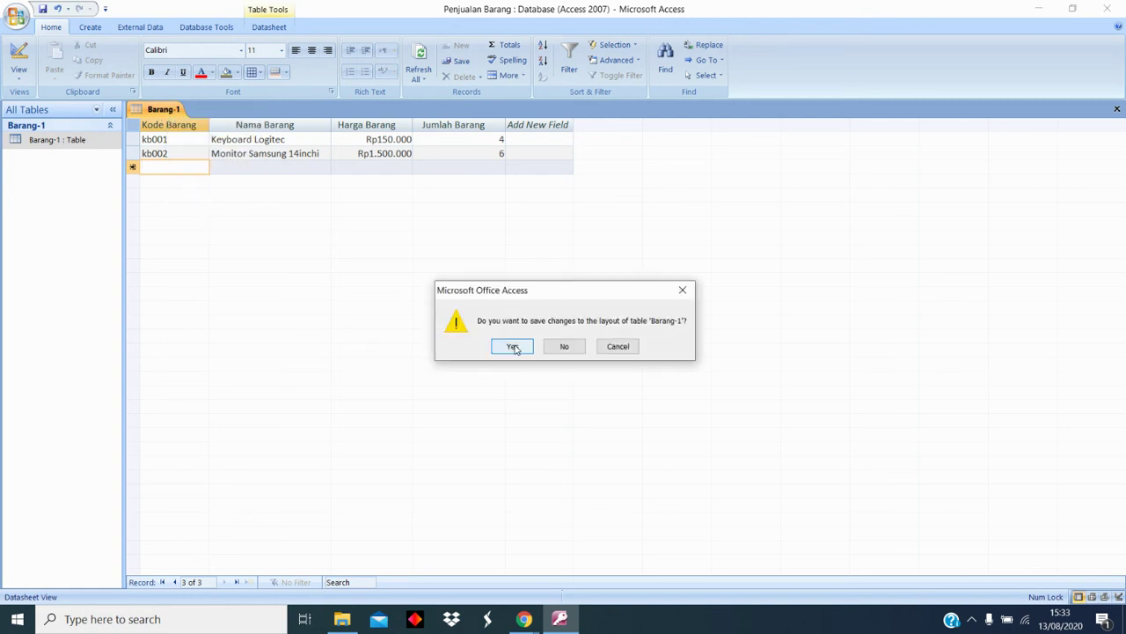
{"action": "left_click", "coordinate": [513, 347]}
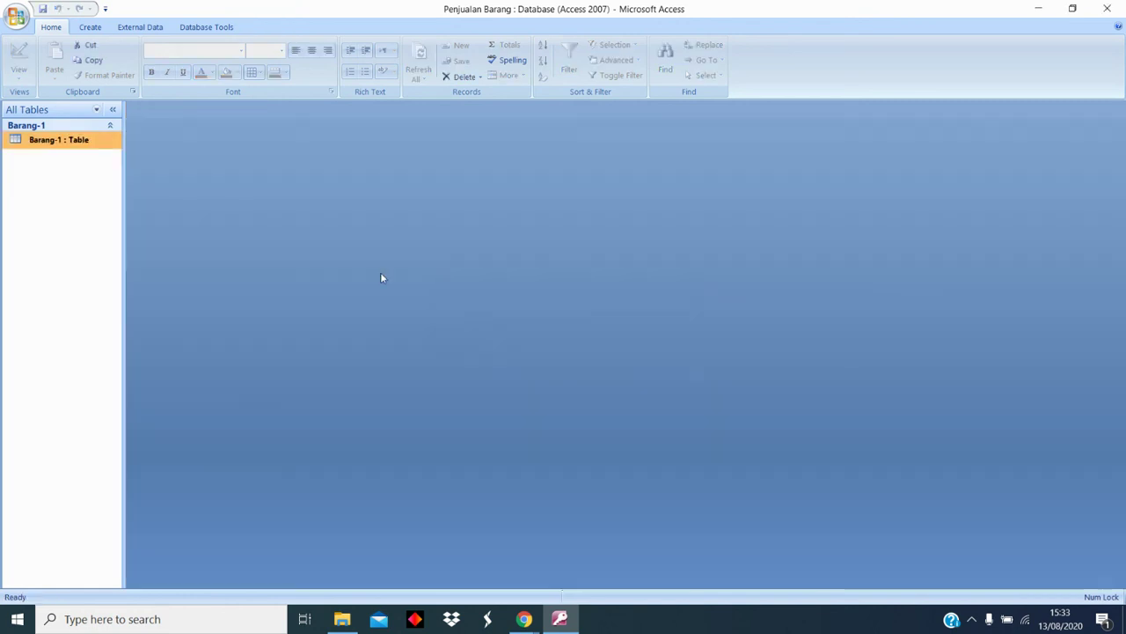
Reopen the Barang-1 table to check that its records are stored, and close it again
{"action": "double_click", "coordinate": [51, 143]}
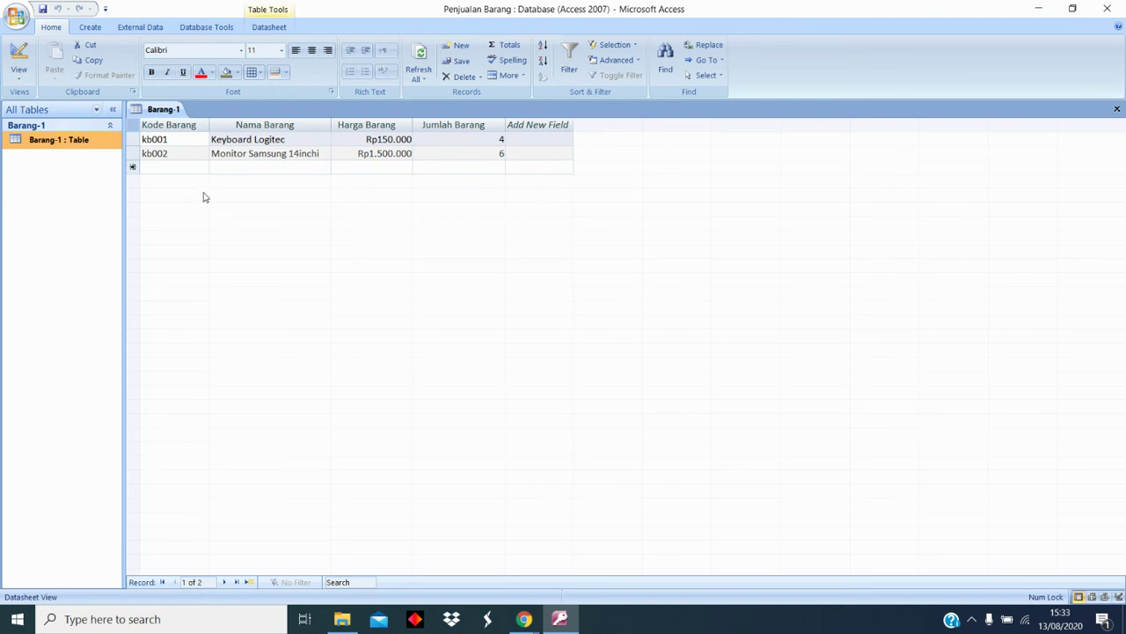
{"action": "right_click", "coordinate": [170, 113]}
{"action": "left_click", "coordinate": [204, 143]}
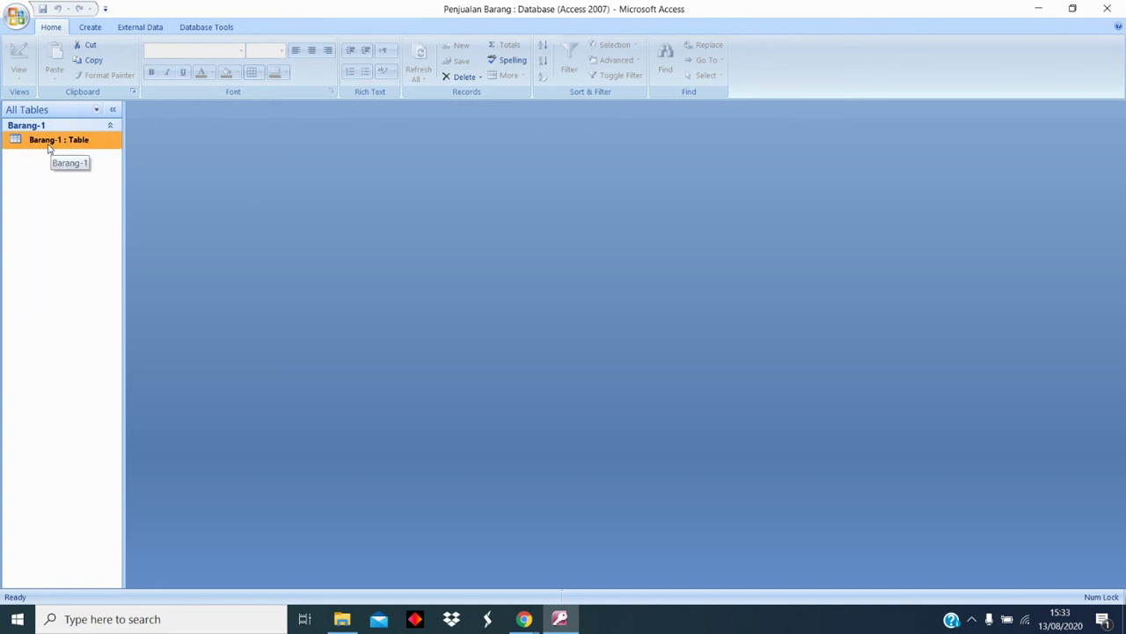
Open the Barang-1 table in Datasheet view and start a third record with the item code kb003
{"action": "double_click", "coordinate": [48, 141]}
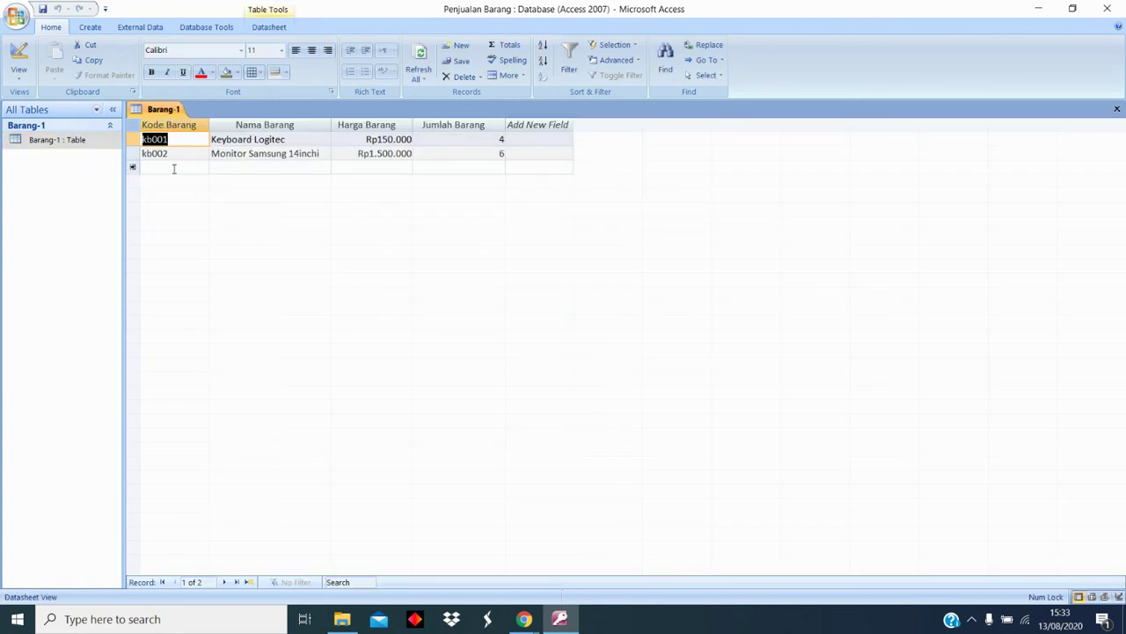
{"action": "left_click", "coordinate": [172, 173]}
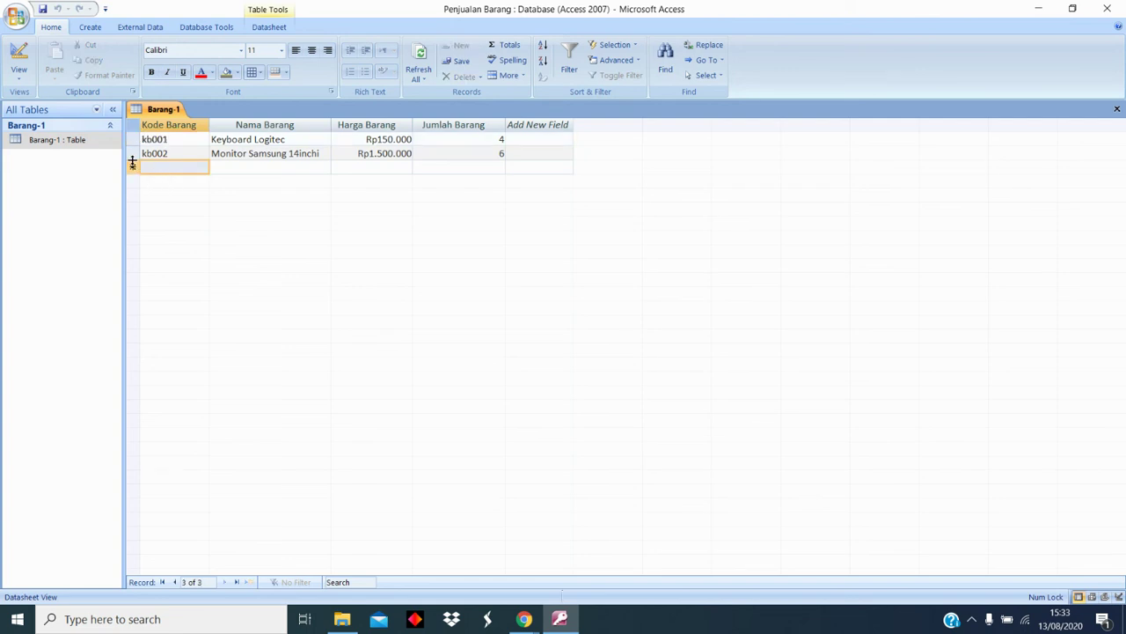
{"action": "type", "text": "kb003"}
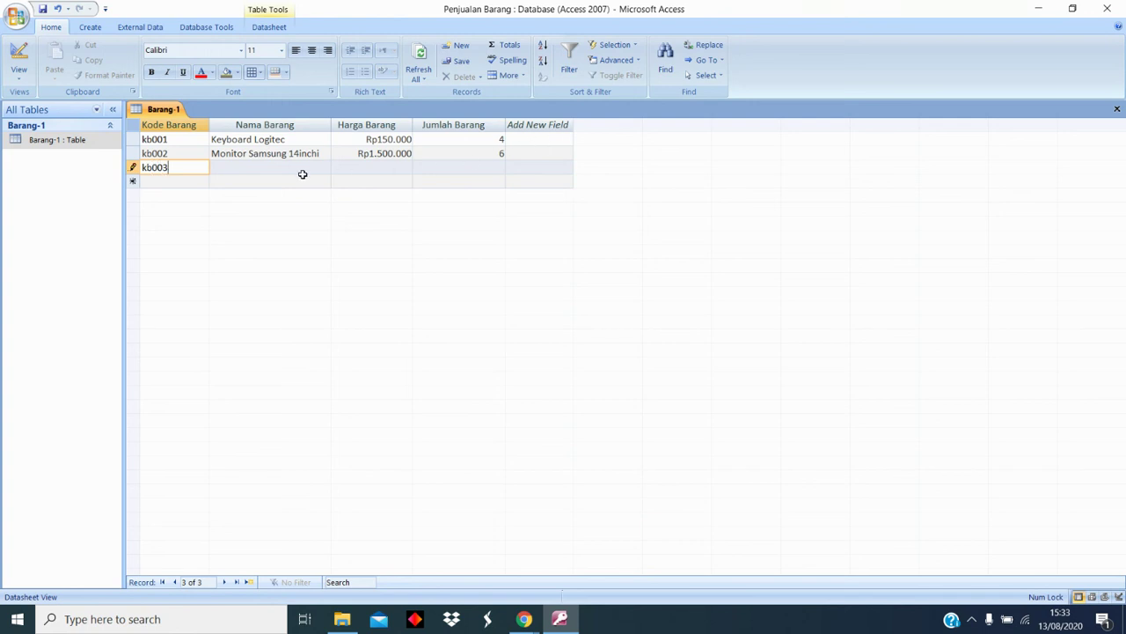
Enter "Mouse Wireless Logitec" as the item name of the kb003 record
{"action": "left_click", "coordinate": [256, 171]}
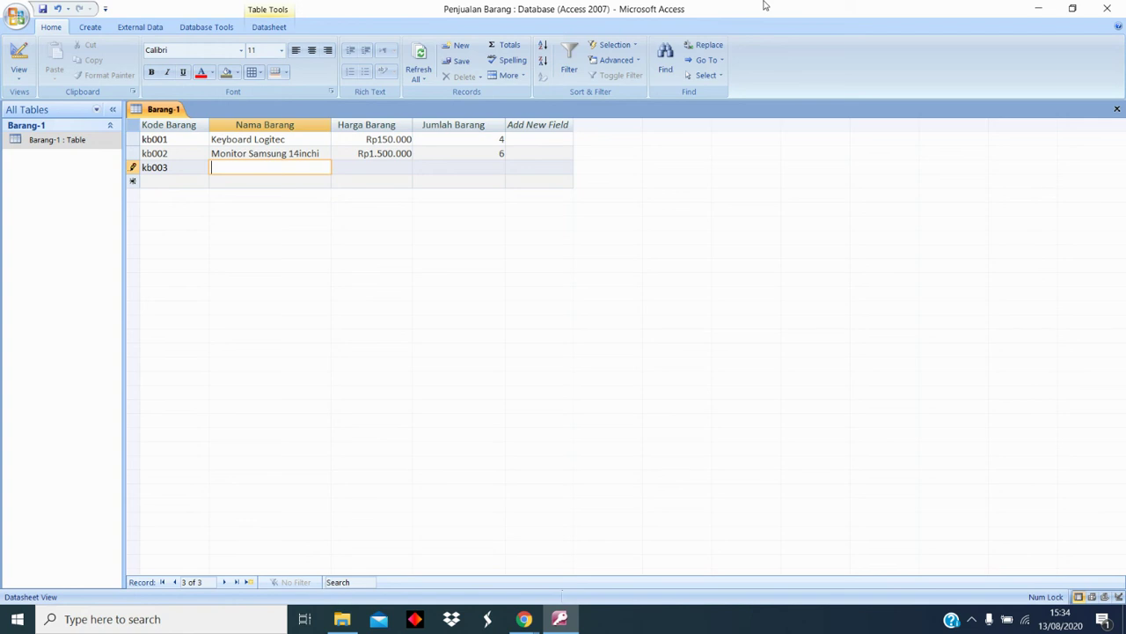
{"action": "type", "text": "mouse"}
{"action": "key", "text": "BackSpace"}
{"action": "key", "text": "BackSpace"}
{"action": "key", "text": "BackSpace"}
{"action": "key", "text": "BackSpace"}
{"action": "type", "text": "Mouse Wireless Log"}
Complete the kb003 record with a price of 240000 and a quantity of 5, and move on to a new record
{"action": "left_click", "coordinate": [371, 171]}
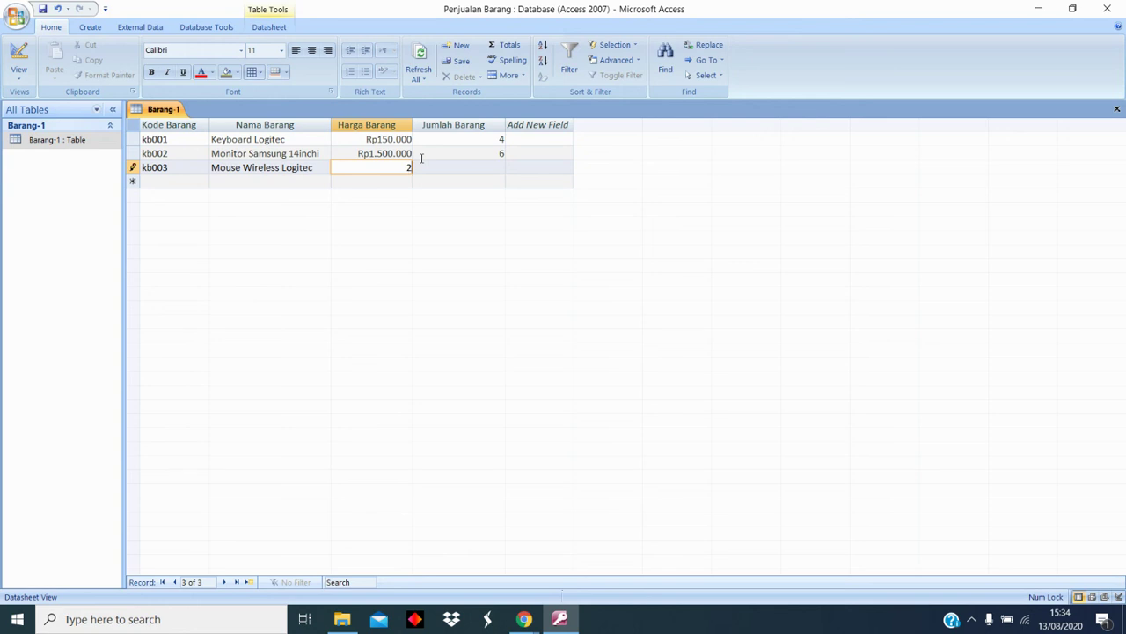
{"action": "type", "text": "240000"}
{"action": "left_click", "coordinate": [471, 169]}
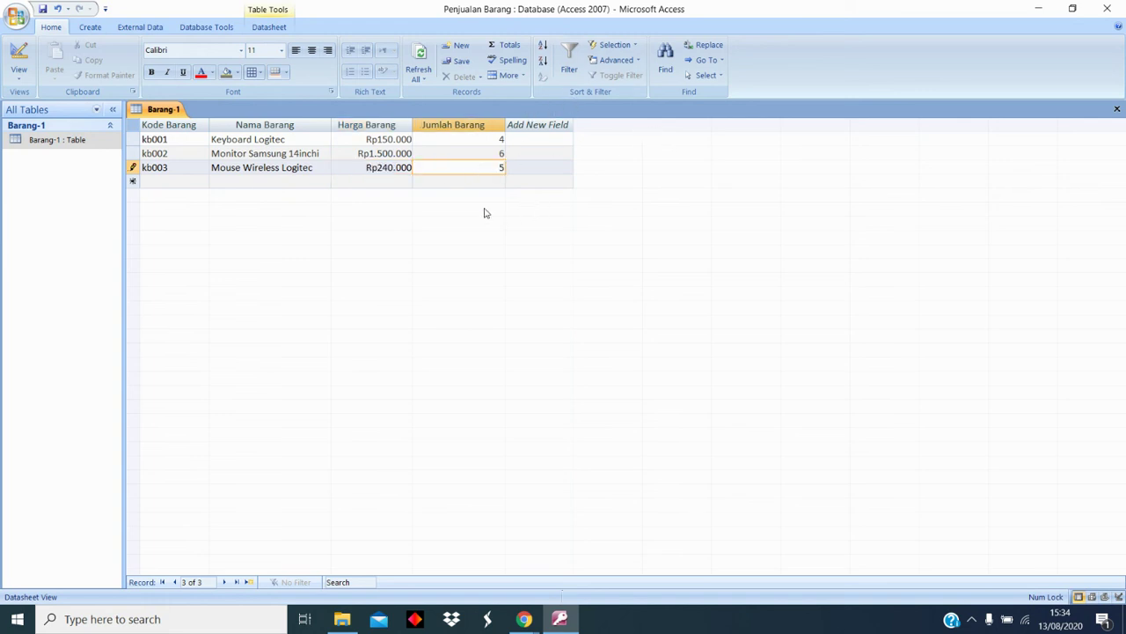
{"action": "key", "text": "Return"}
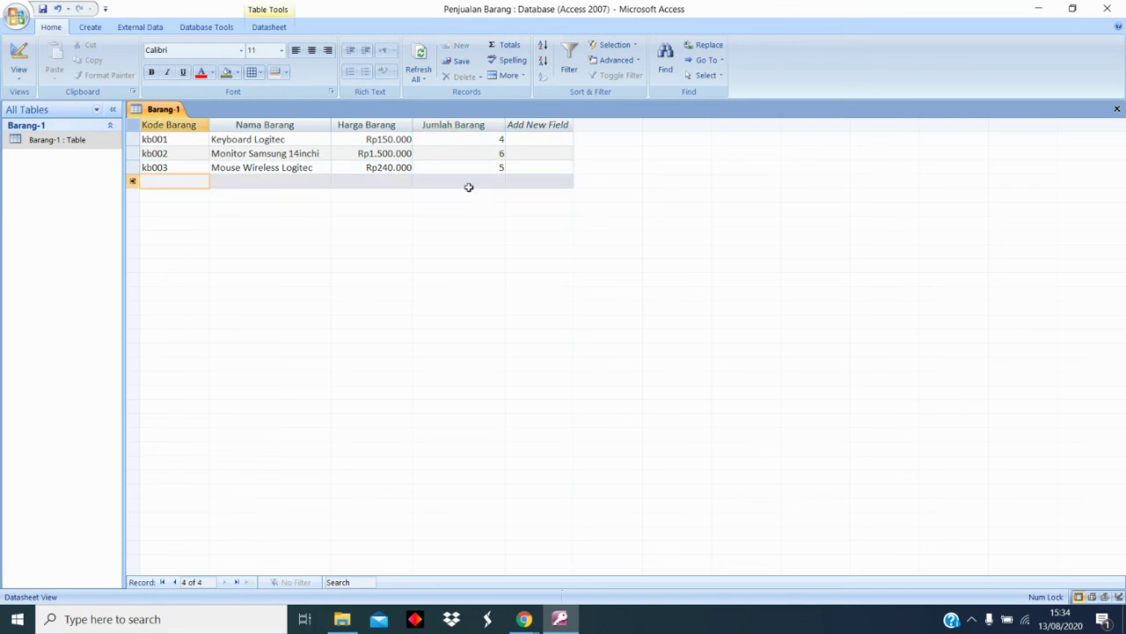
Save the Barang-1 table and close it
{"action": "right_click", "coordinate": [164, 109]}
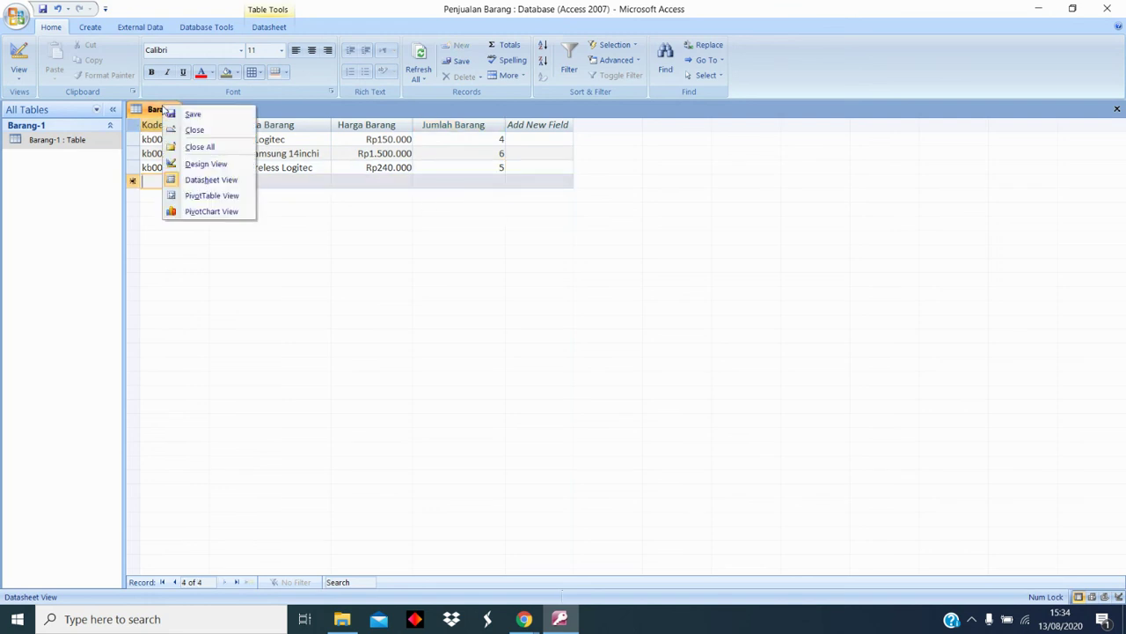
{"action": "left_click", "coordinate": [218, 119]}
{"action": "right_click", "coordinate": [166, 115]}
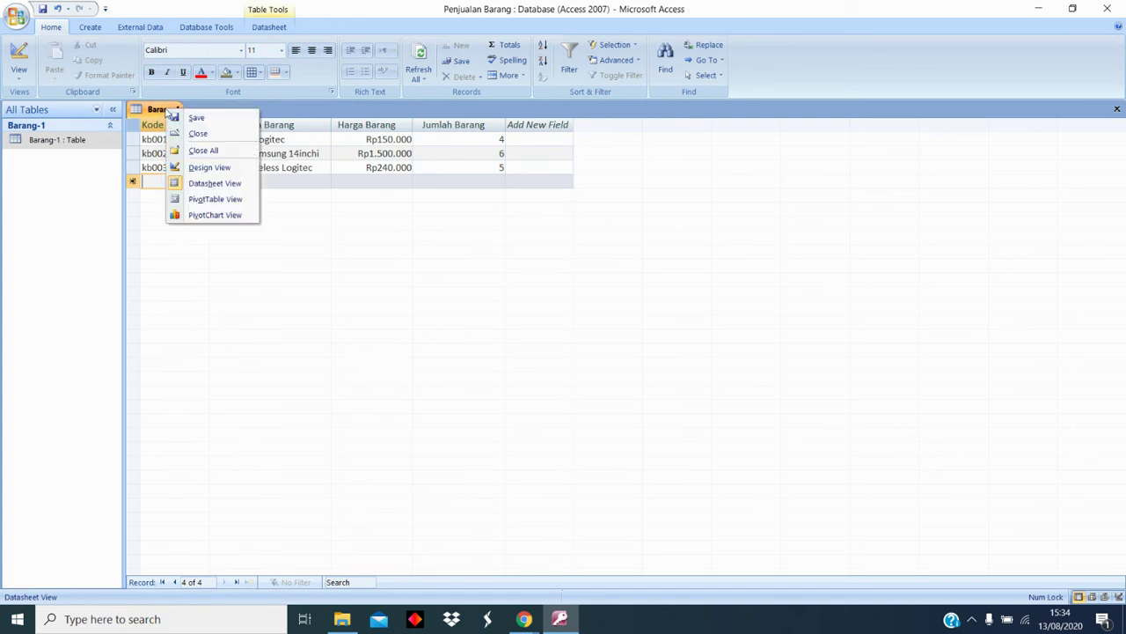
{"action": "right_click", "coordinate": [167, 117]}
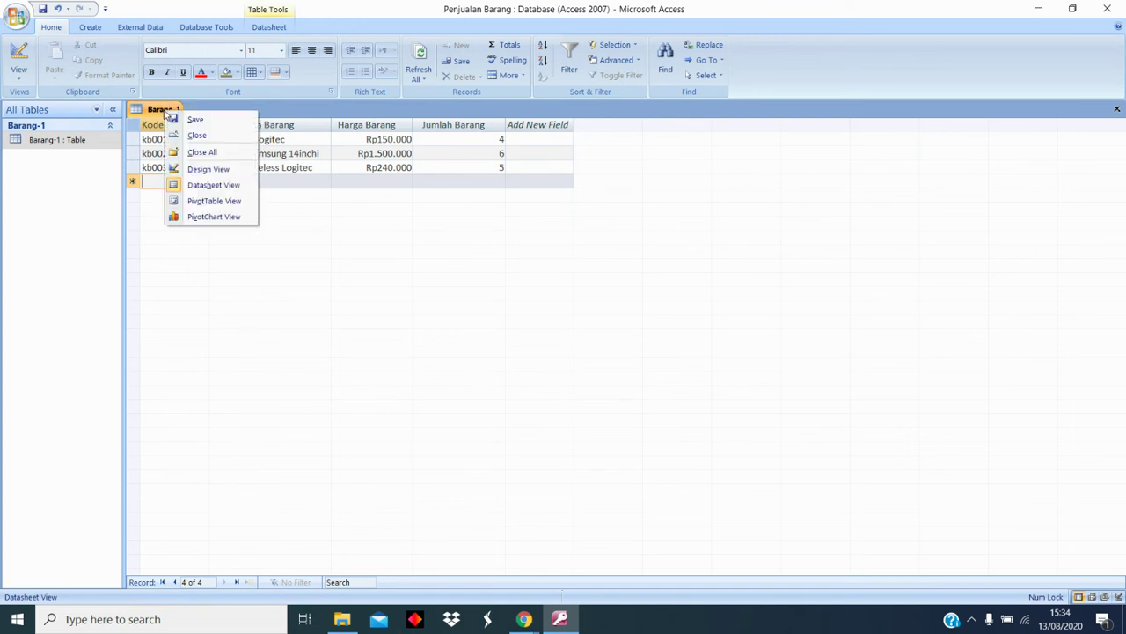
{"action": "left_click", "coordinate": [192, 139]}
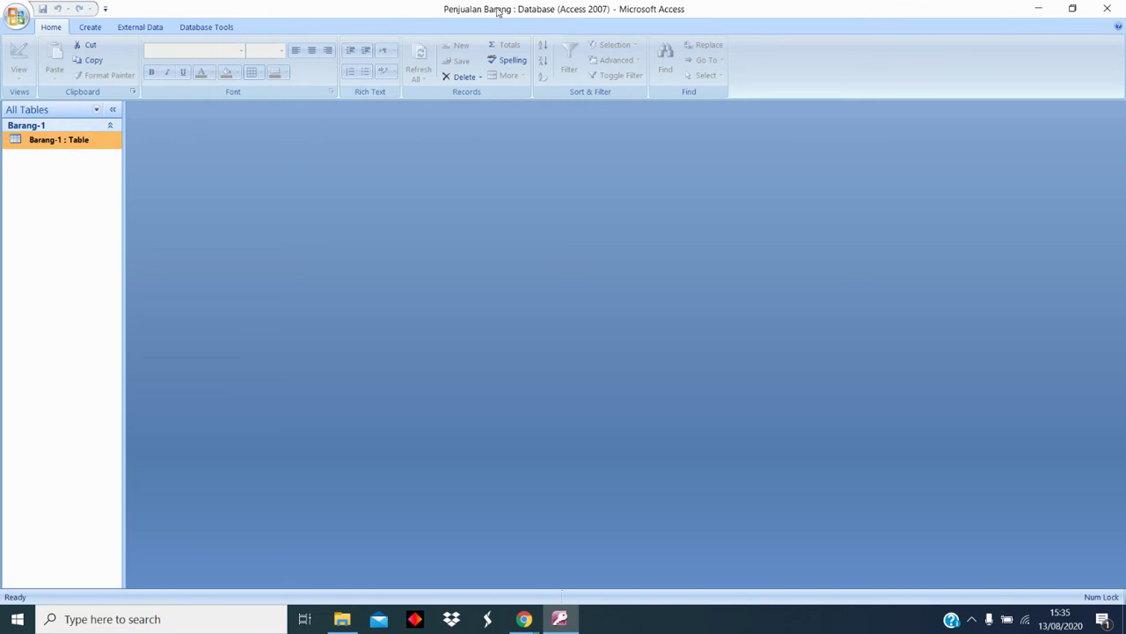
Reopen the Barang-1 table to review its records, and exit the program together with the database
{"action": "double_click", "coordinate": [29, 144]}
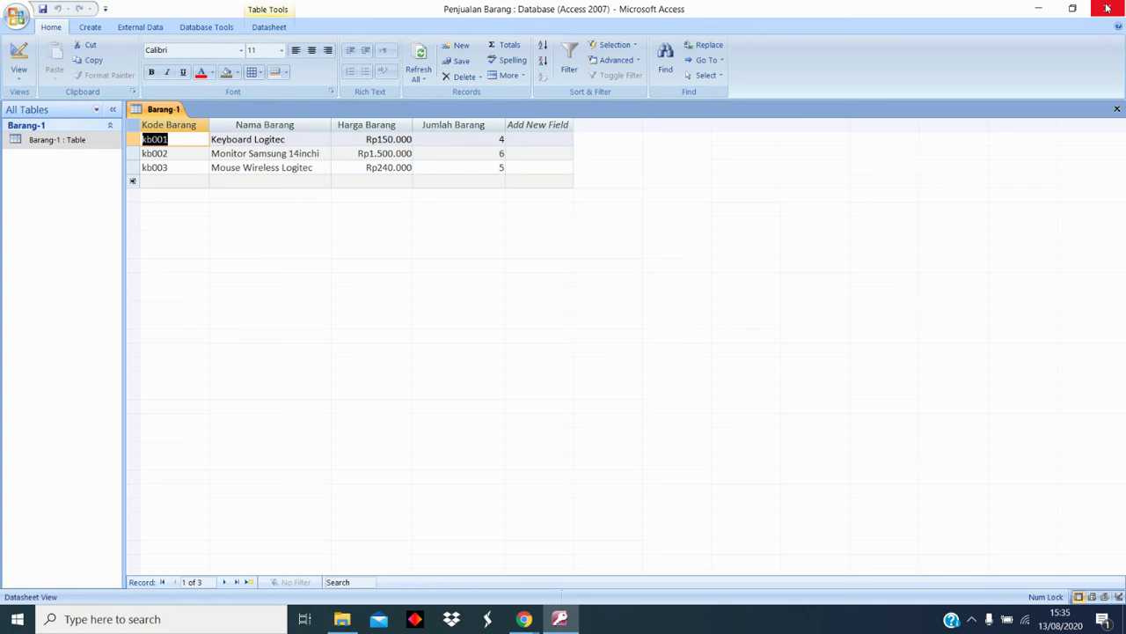
{"action": "left_click", "coordinate": [1108, 7]}
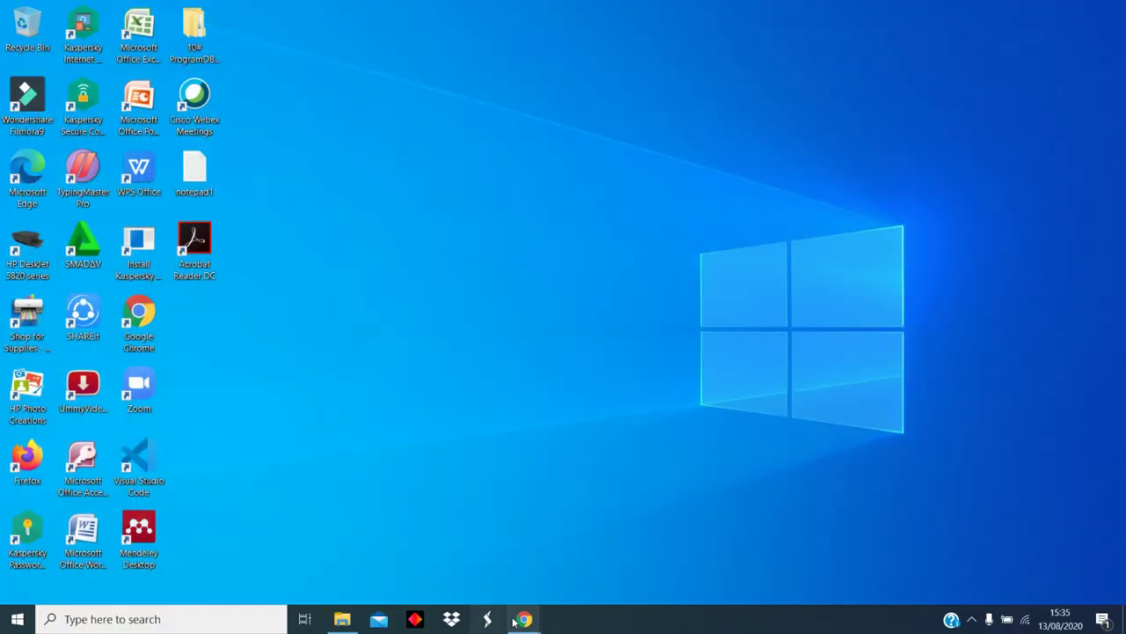
{"action": "mouse_move", "coordinate": [524, 619]}
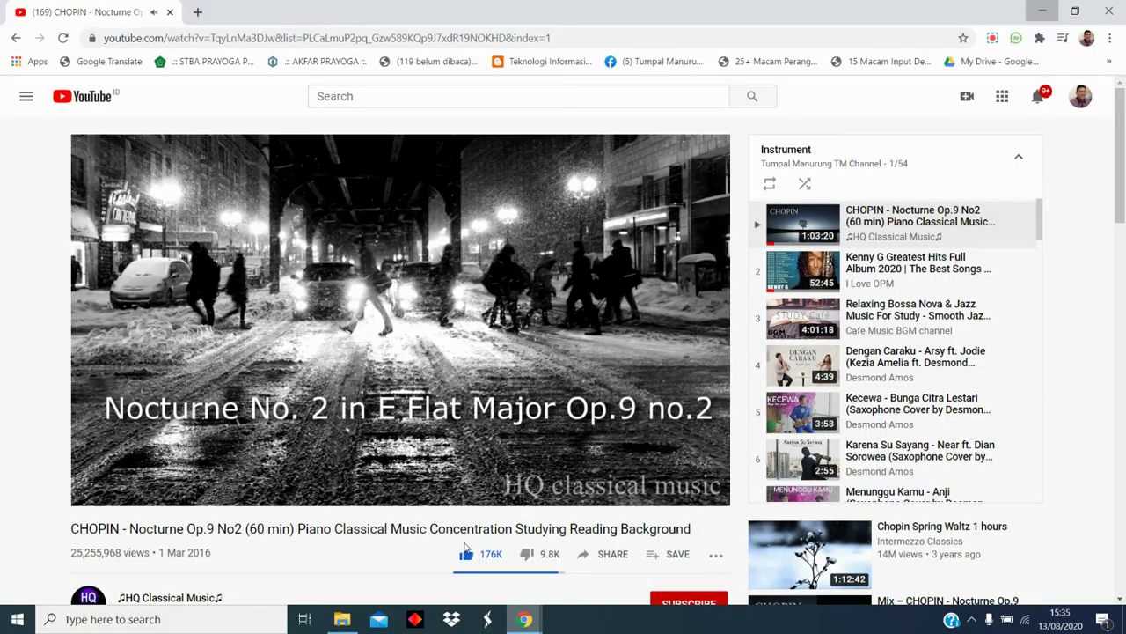
{"action": "left_click", "coordinate": [462, 556]}
{"action": "left_click", "coordinate": [993, 37]}
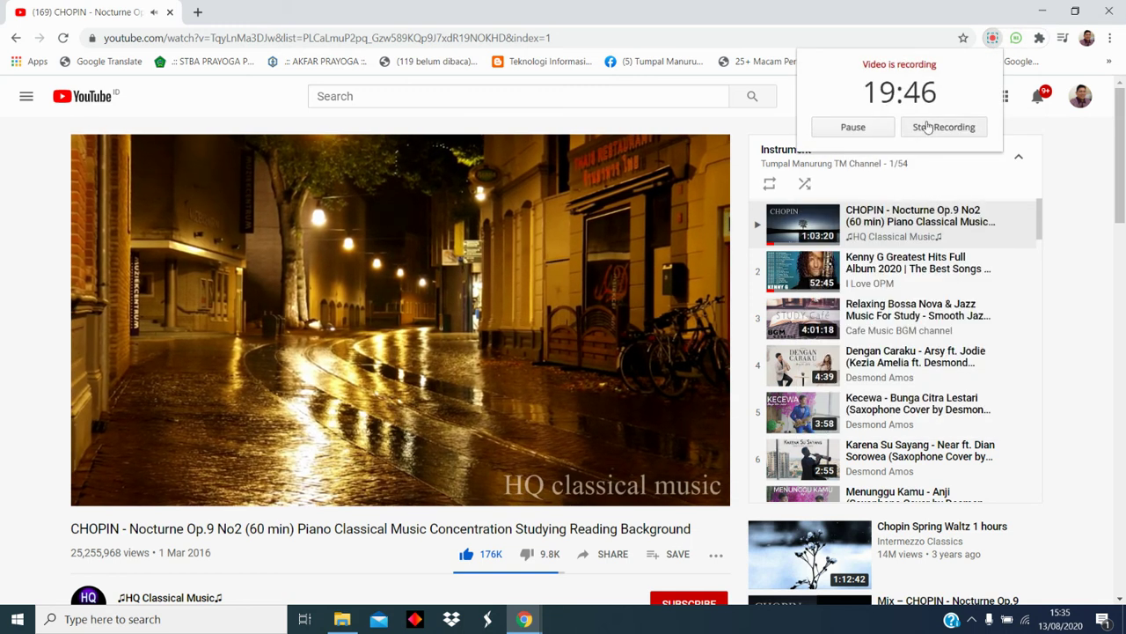